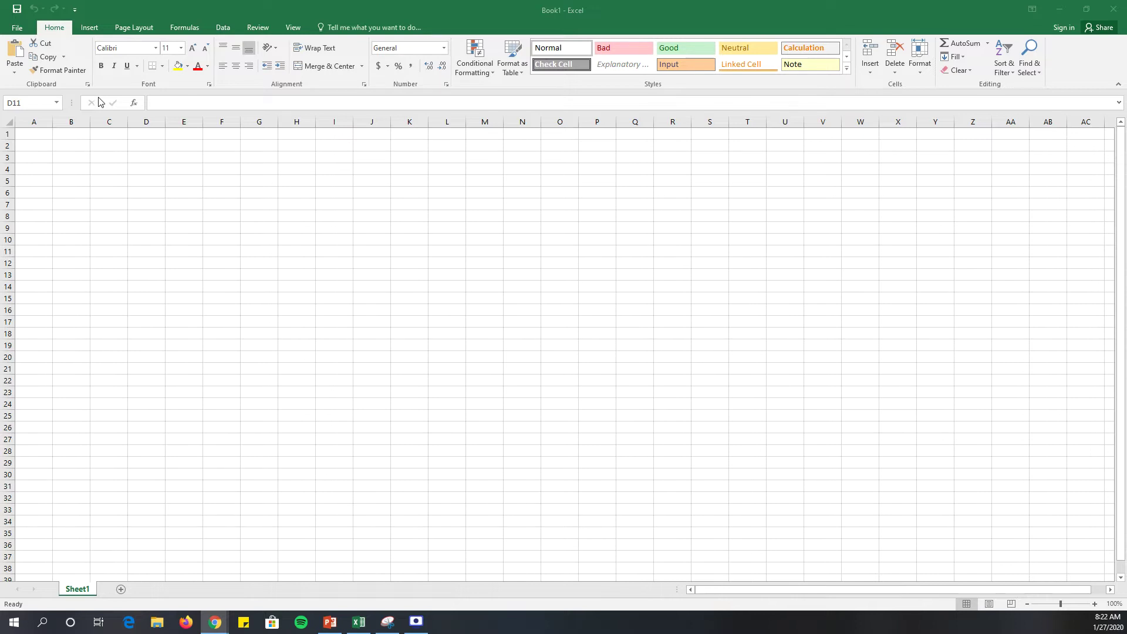
- Add a page header to the sheet and enter "Shortage Report" in its left section
left_click(91, 29)
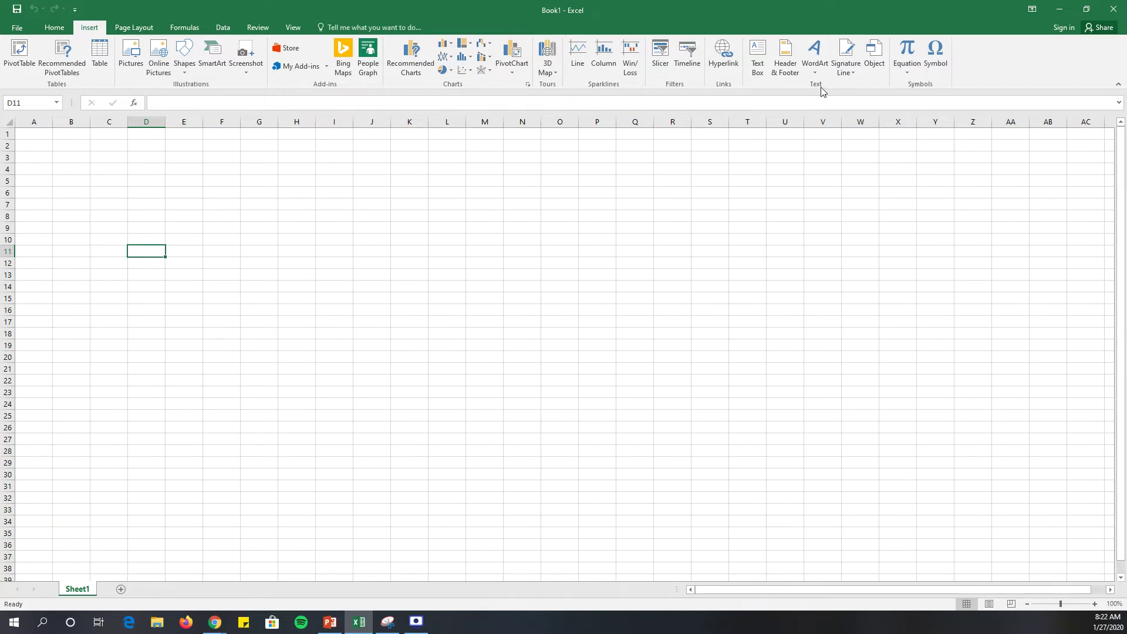
left_click(787, 64)
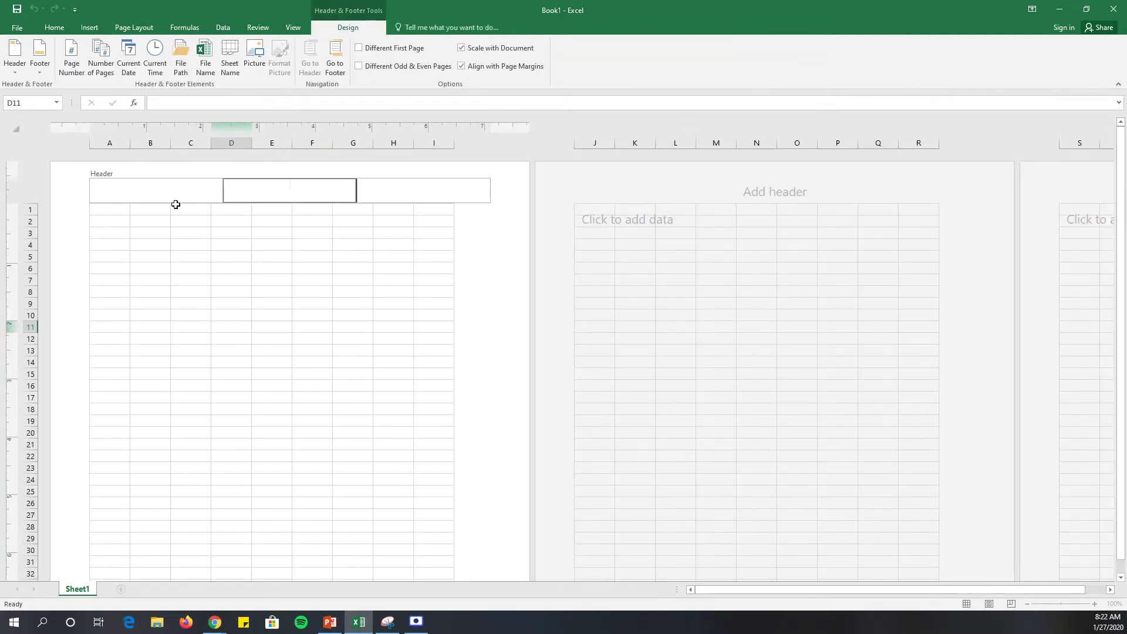
left_click(164, 195)
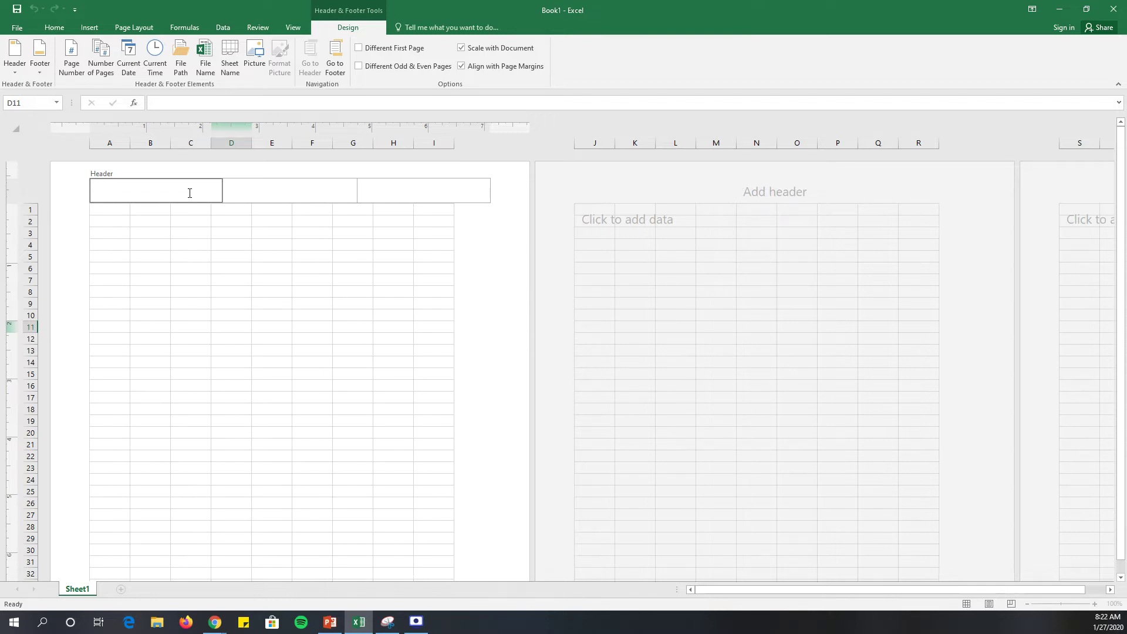
type("Shortage Report")
- Insert the automatic current date in the header's center section and return to the worksheet cells
left_click(245, 189)
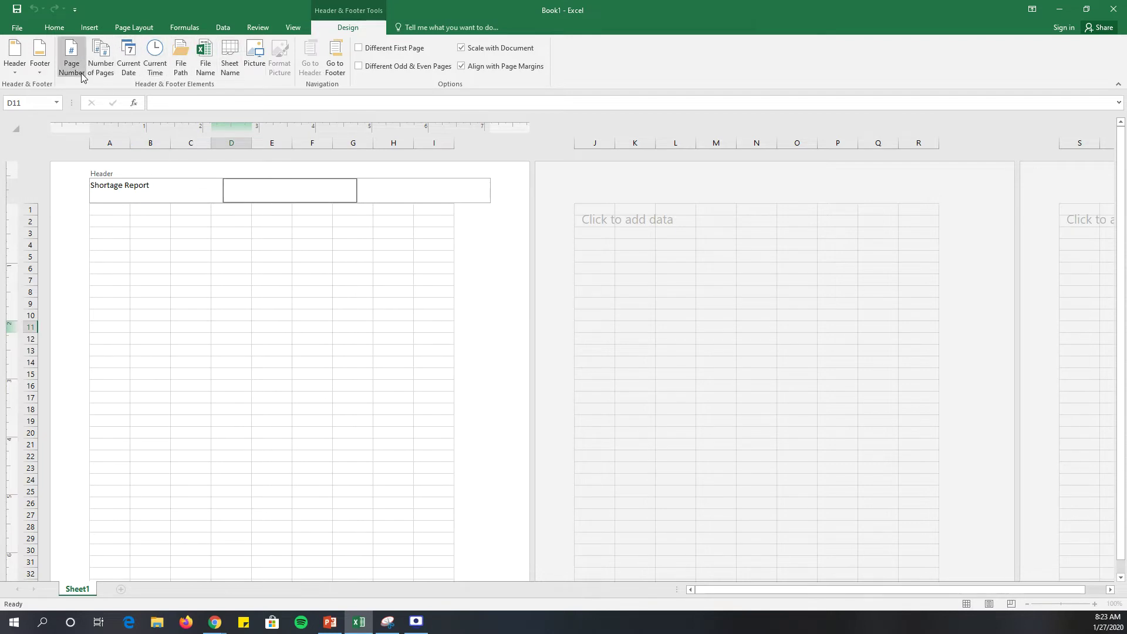
left_click(129, 73)
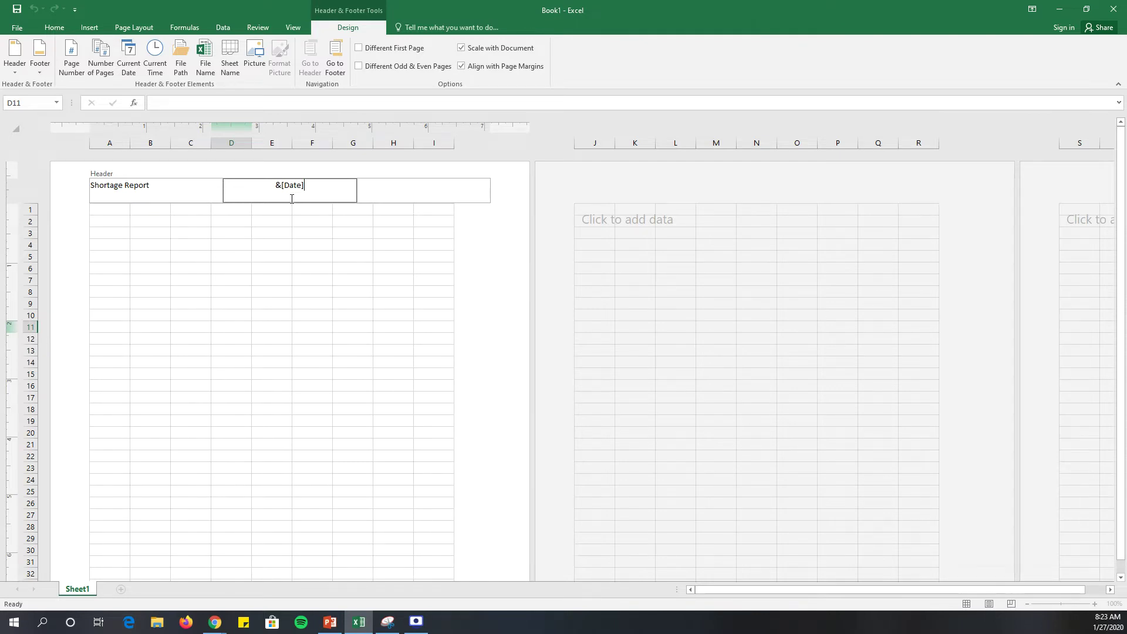
left_click(197, 270)
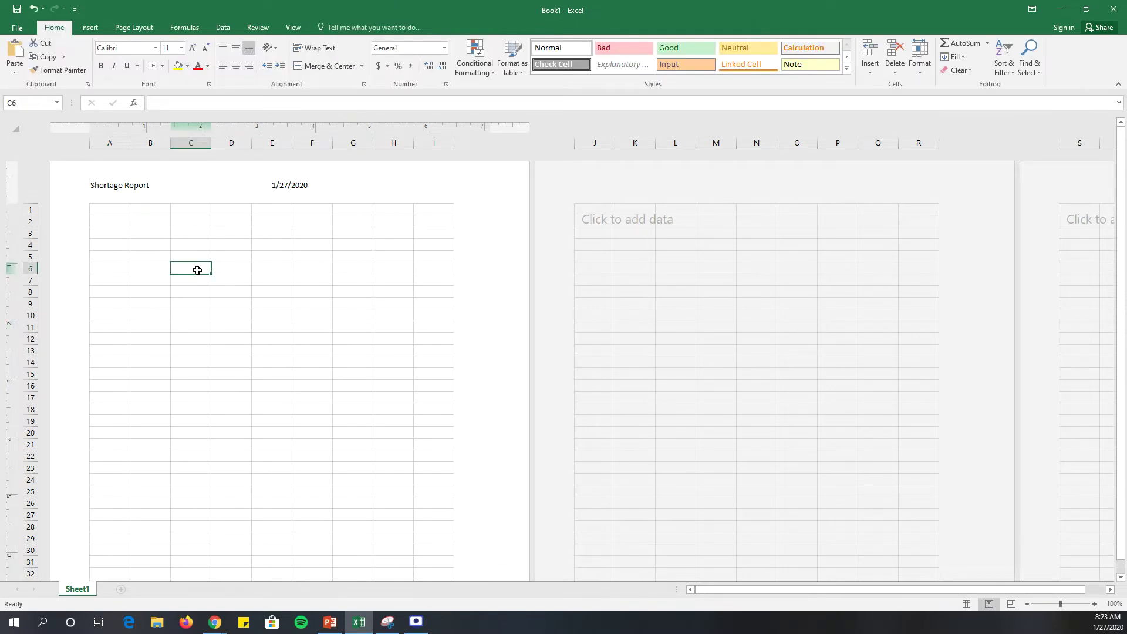
left_click(366, 188)
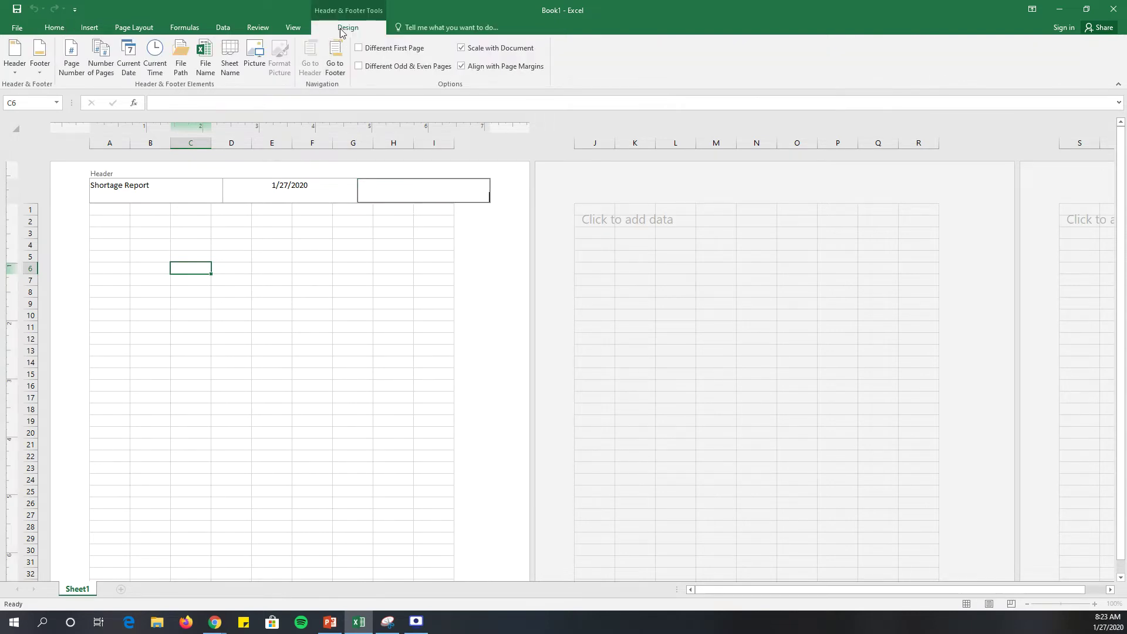
left_click(169, 299)
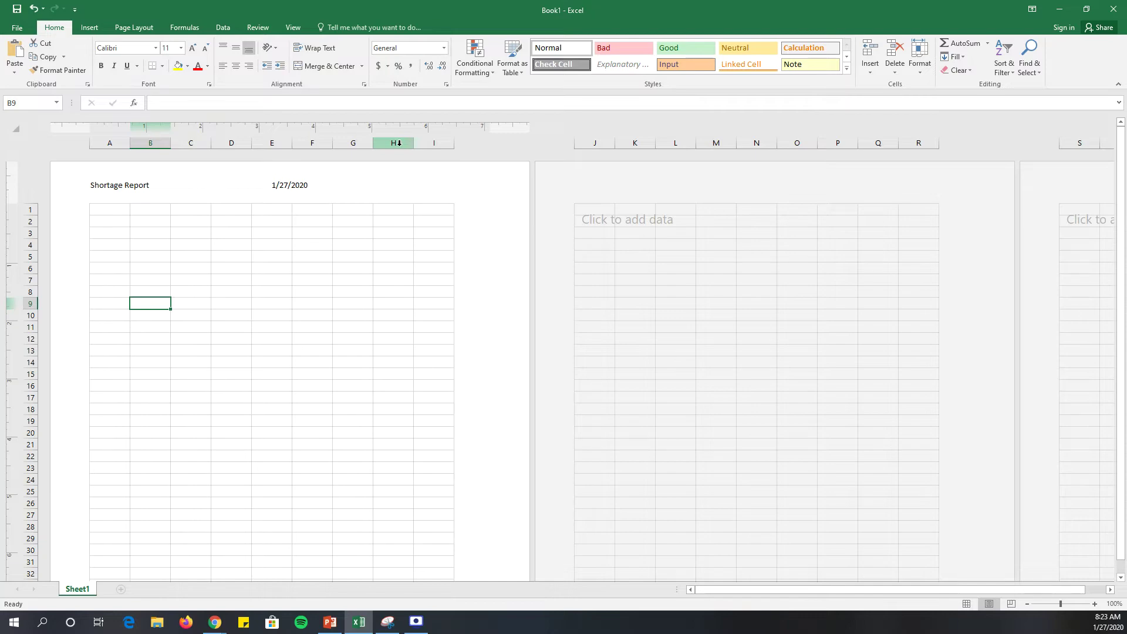
- Start saving the workbook as a new file and browse to the Excel folder inside BOS on the H: drive
left_click(26, 29)
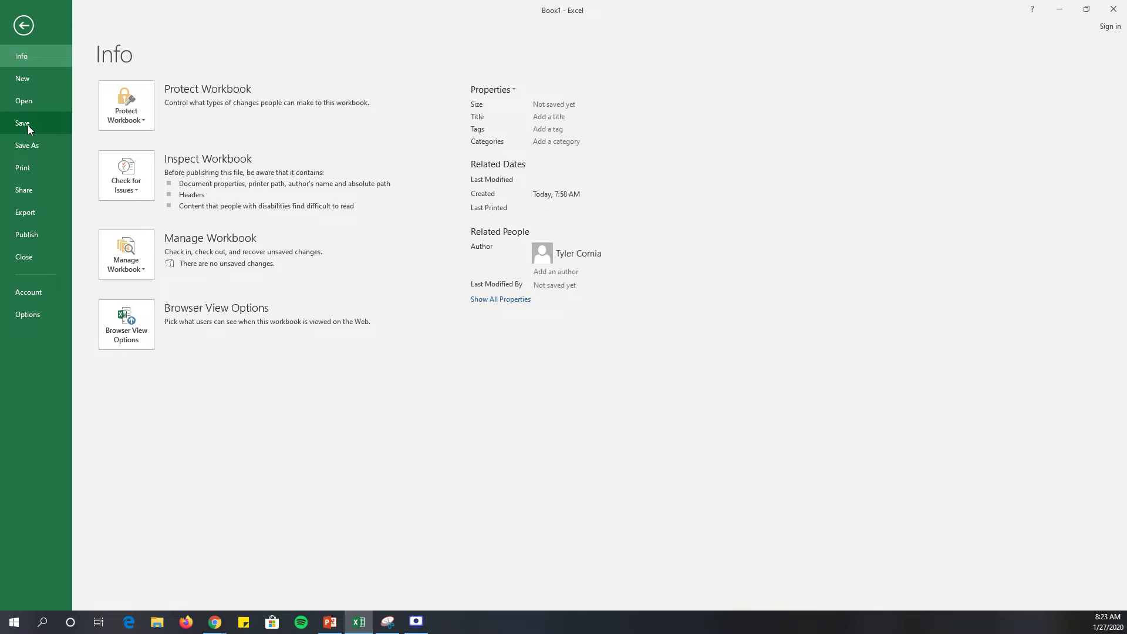
left_click(29, 143)
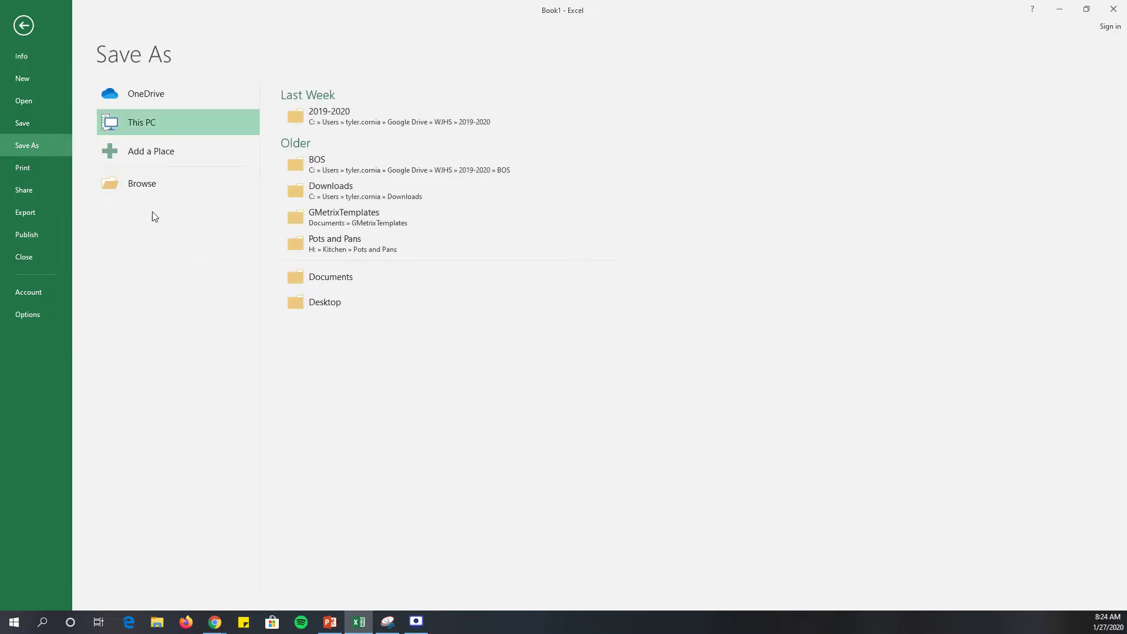
left_click(145, 191)
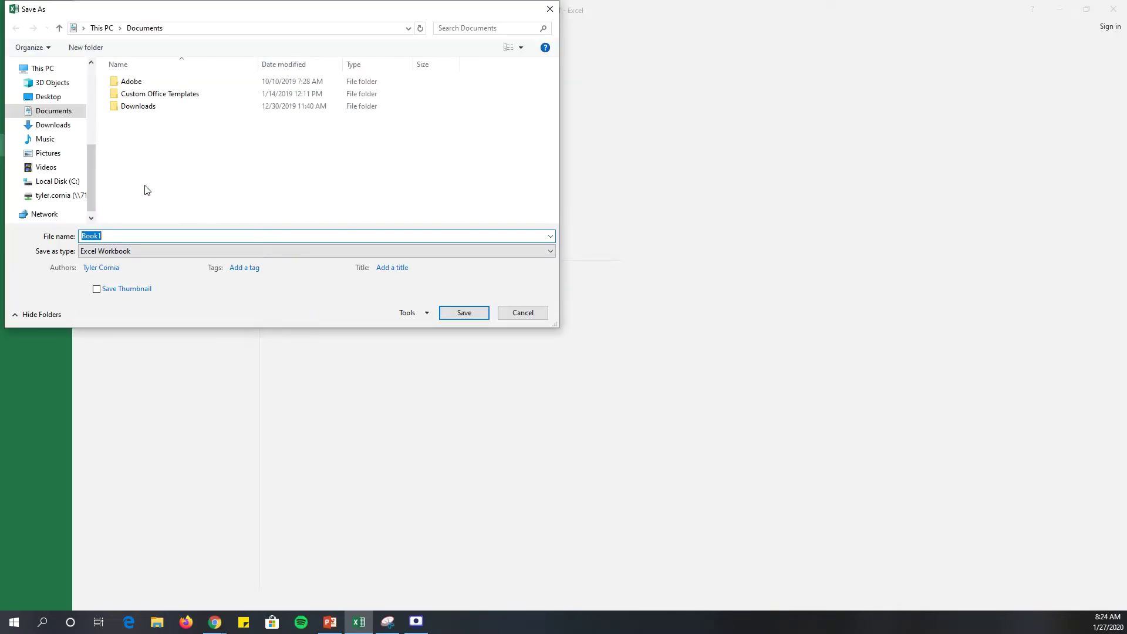
mouse_move(91, 155)
left_mouse_down()
mouse_move(101, 66)
mouse_move(94, 170)
left_mouse_up()
left_click(55, 176)
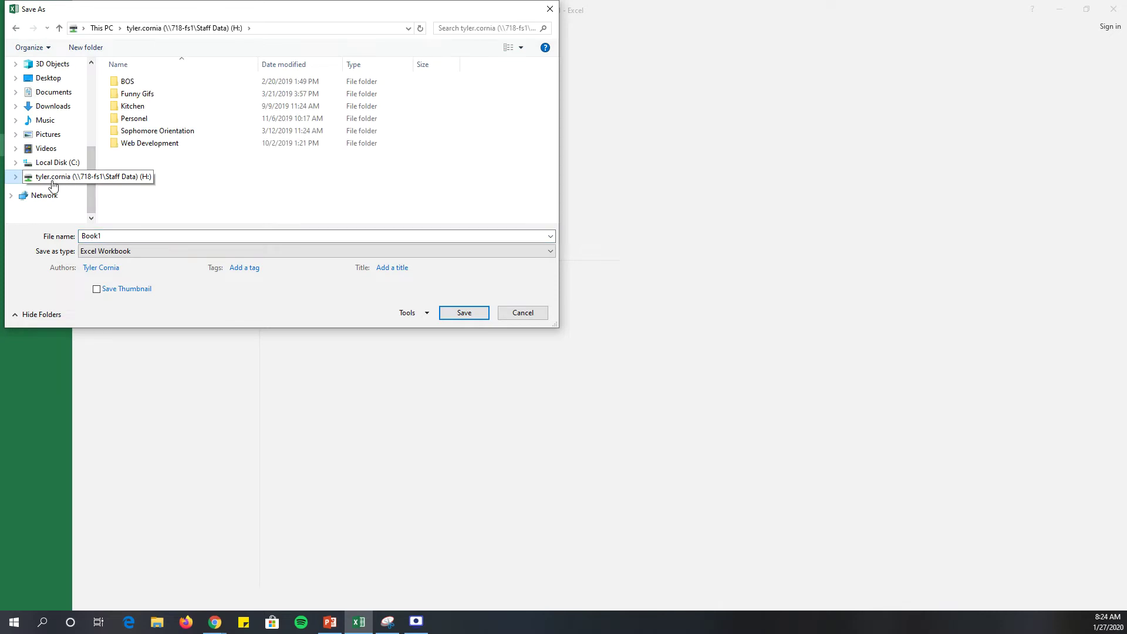
double_click(140, 85)
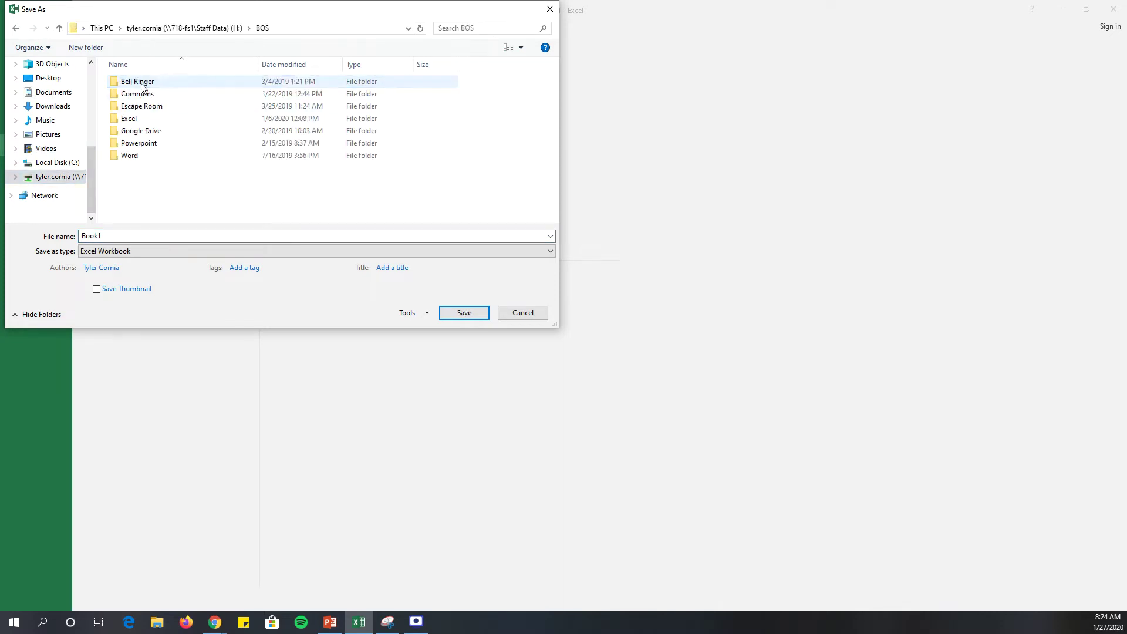
double_click(140, 120)
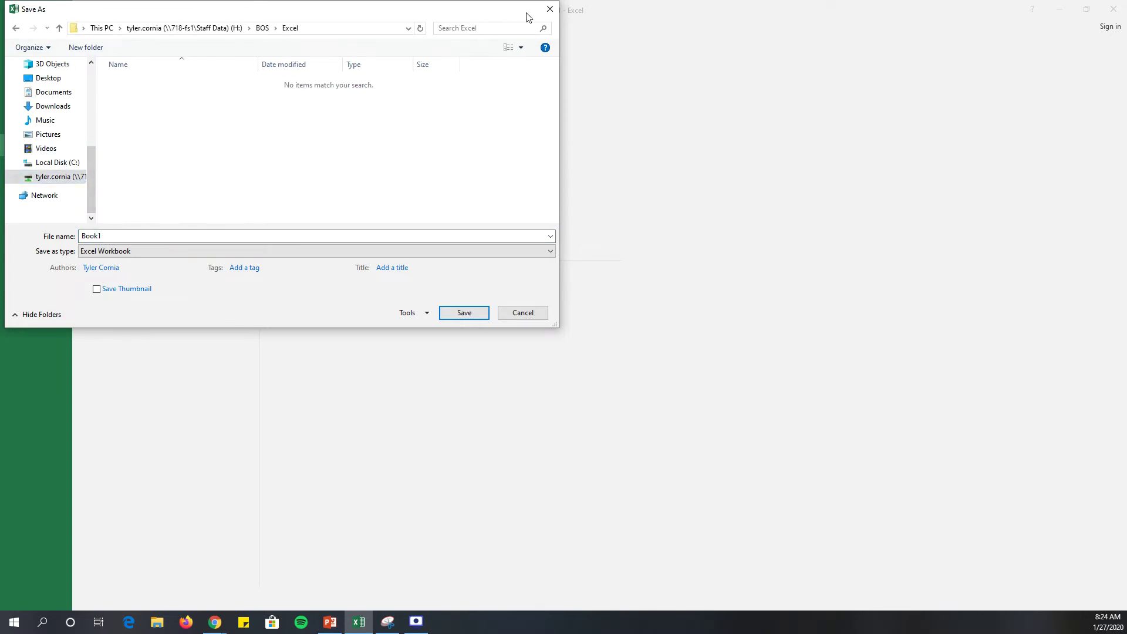
- Review the file name and available file types for saving, and return to the worksheet without saving
left_click(139, 239)
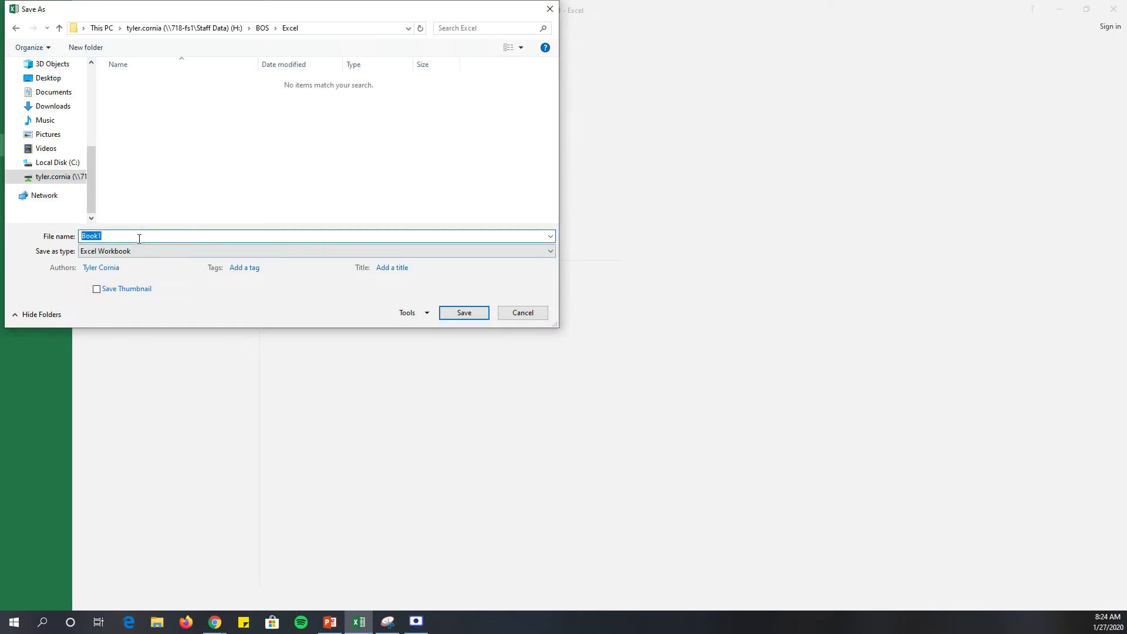
left_click(119, 254)
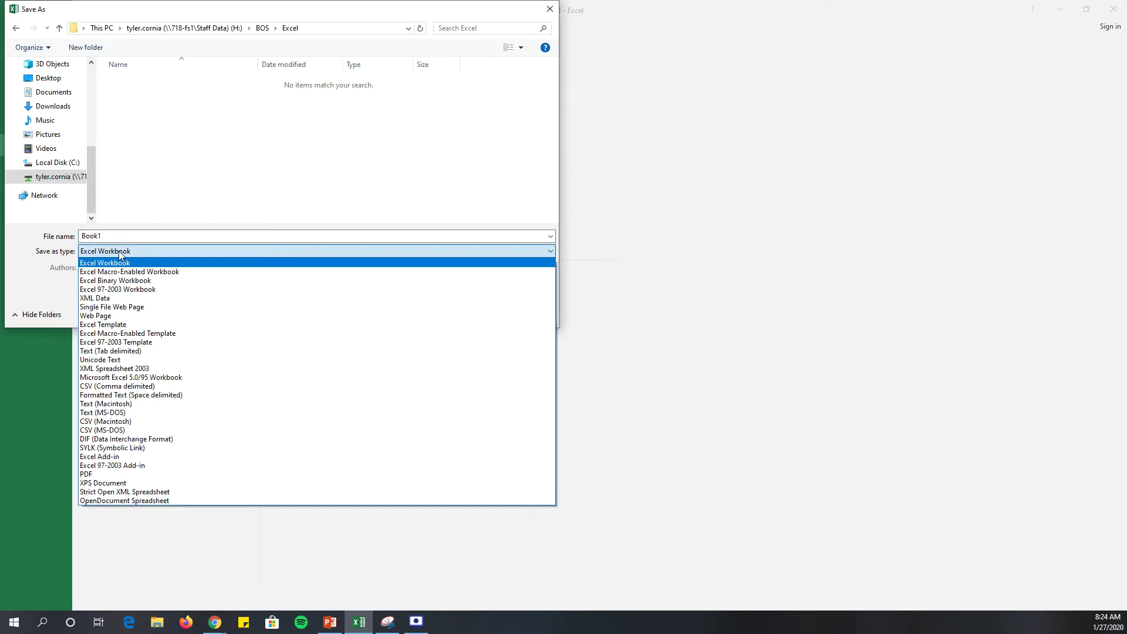
left_click(118, 252)
left_click(124, 236)
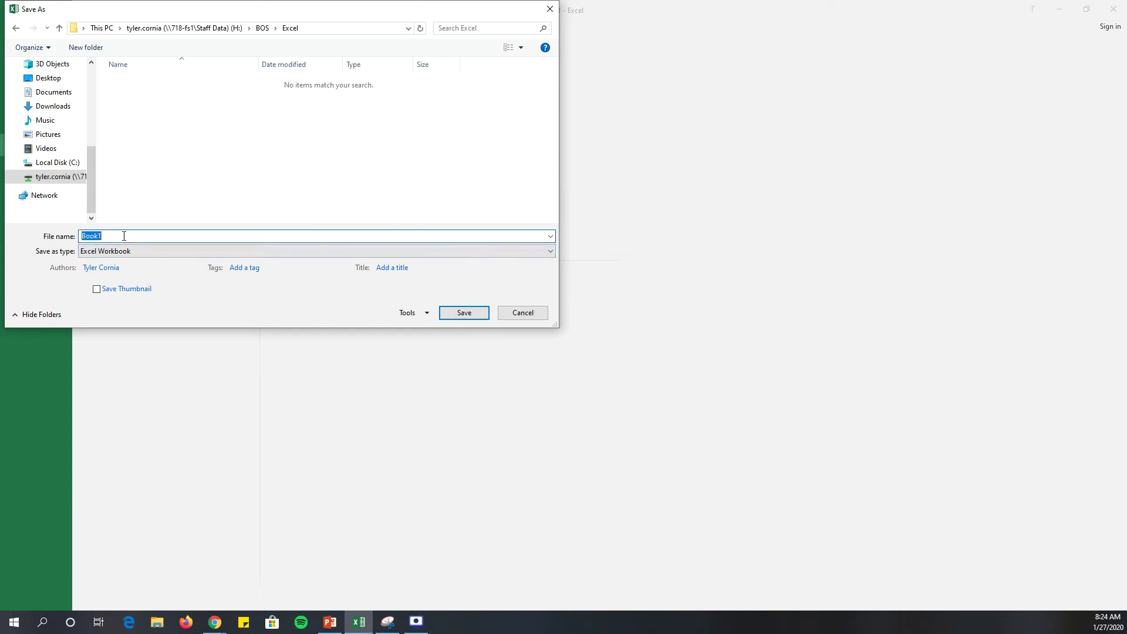
left_click(550, 9)
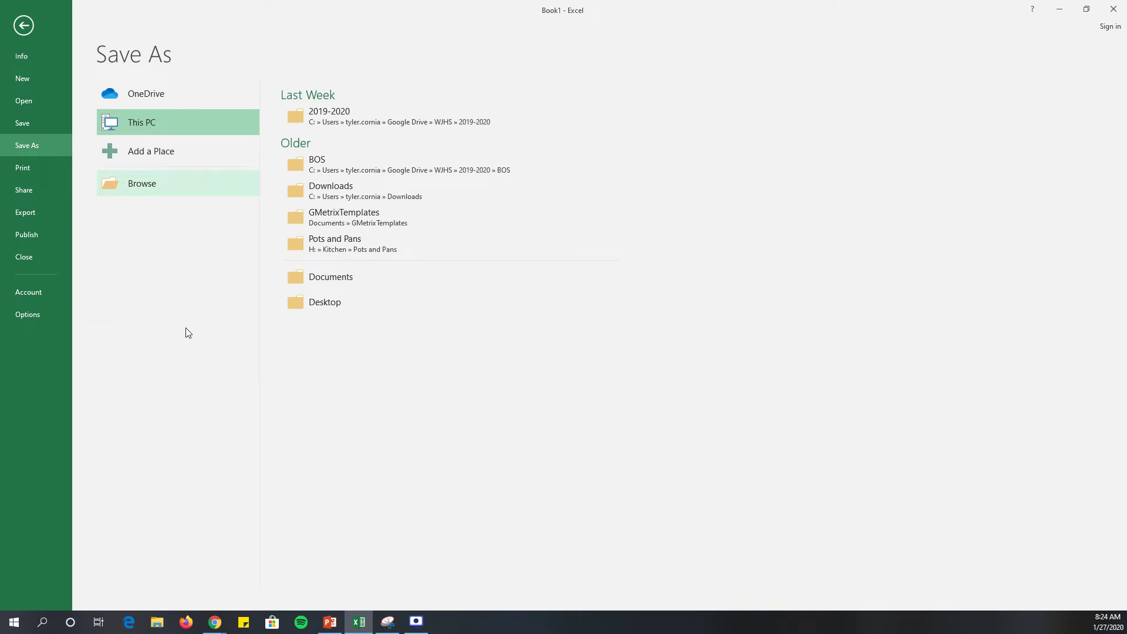
left_click(25, 19)
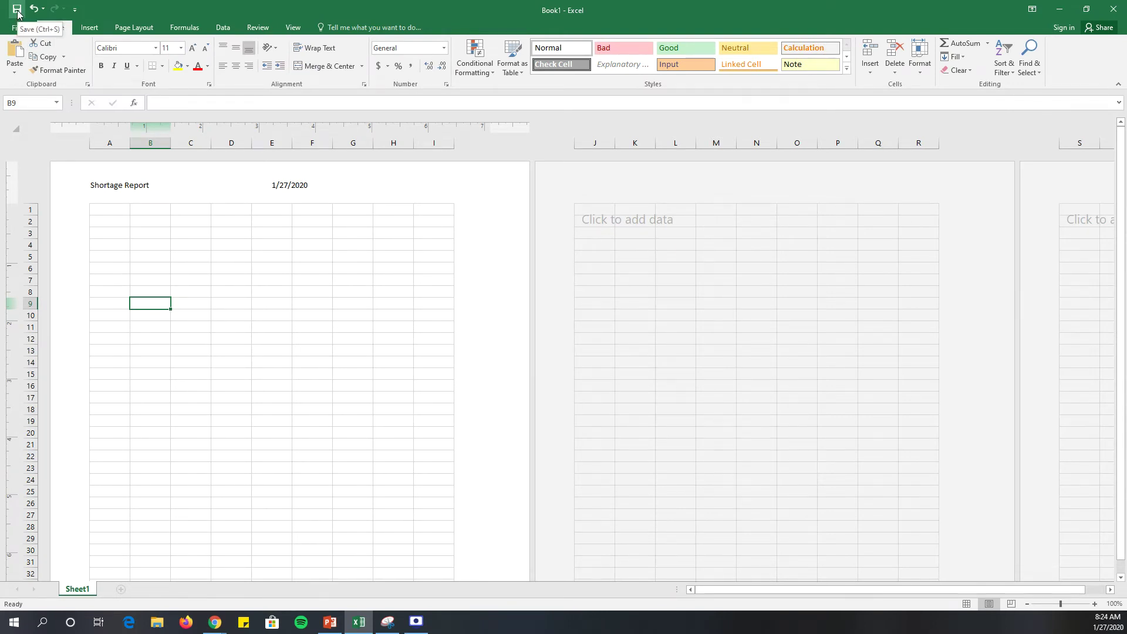
left_click(16, 28)
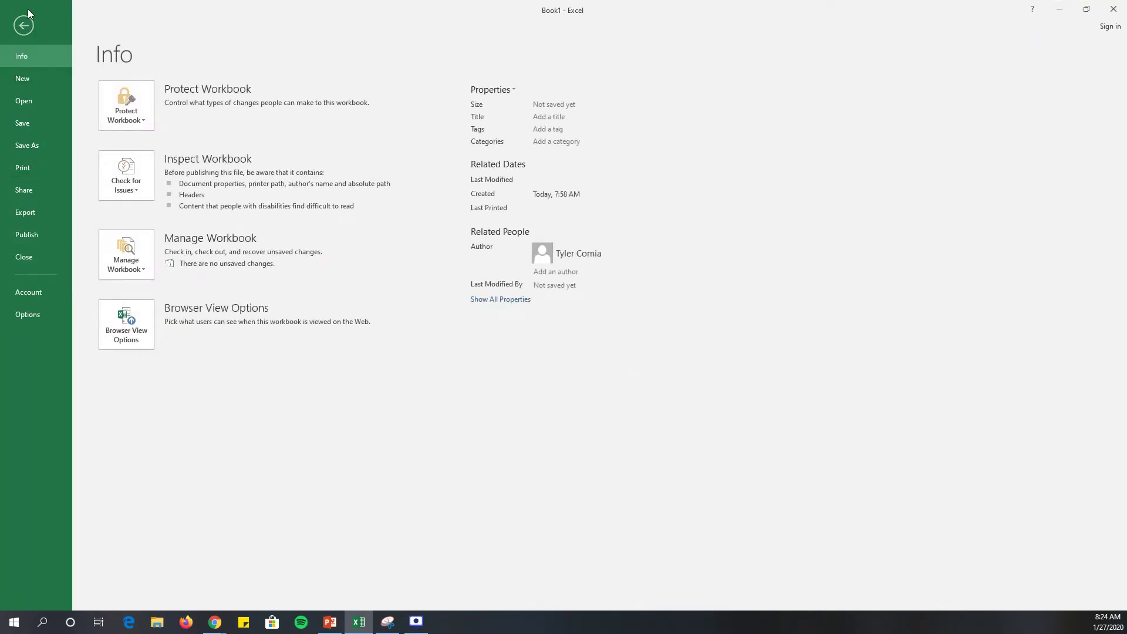
left_click(20, 25)
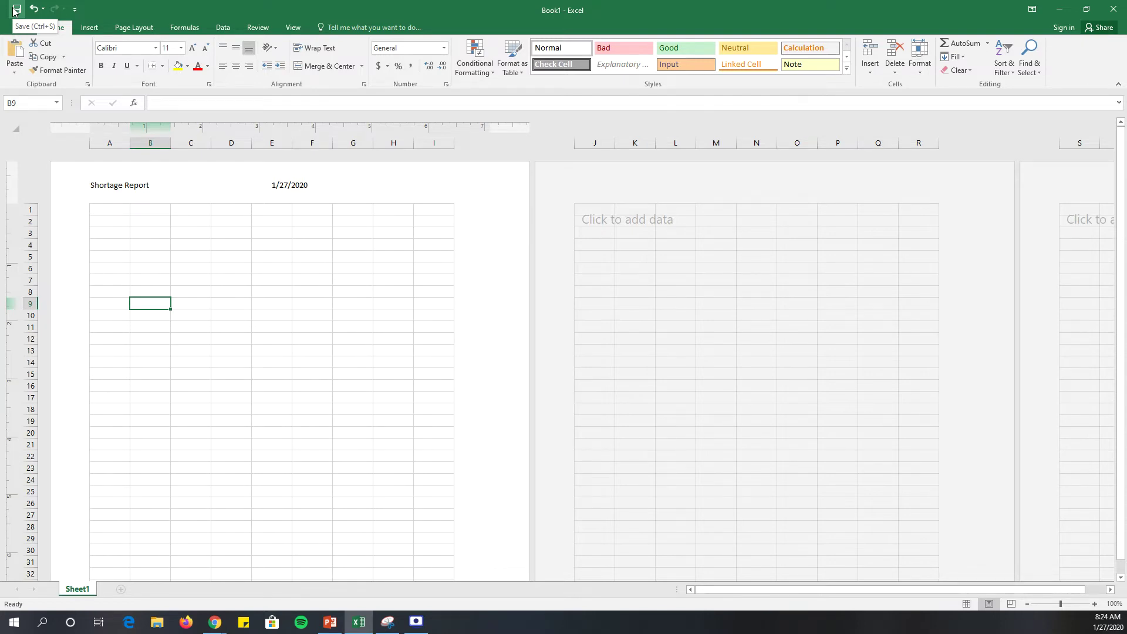
- Compare the Normal, Page Break Preview and Page Layout views, and leave the sheet in Normal view
left_click(304, 30)
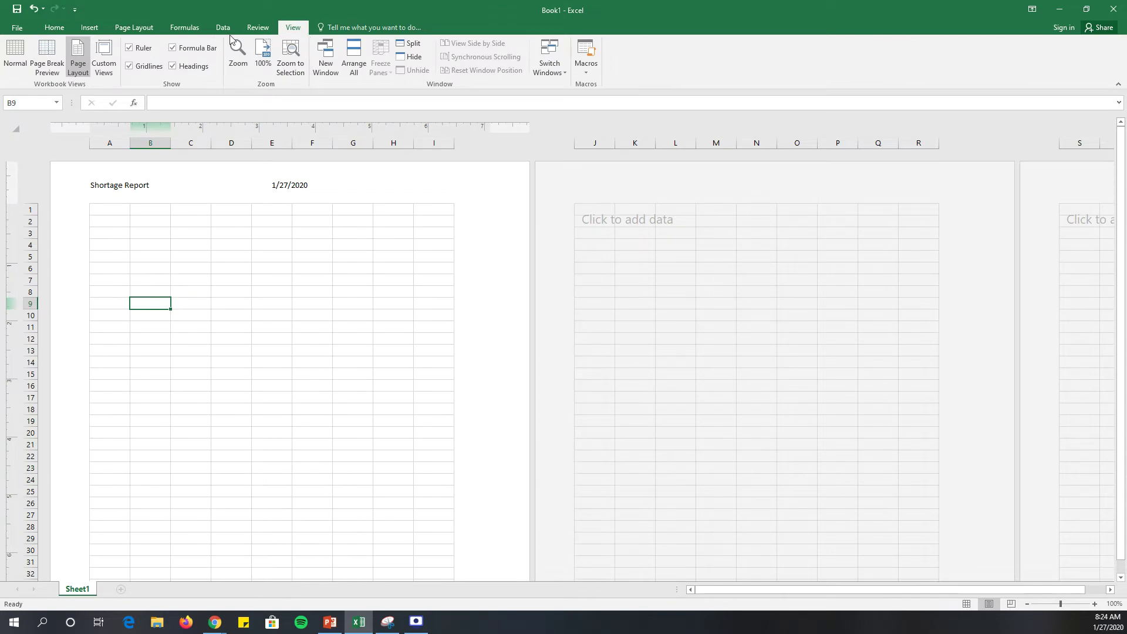
left_click(16, 69)
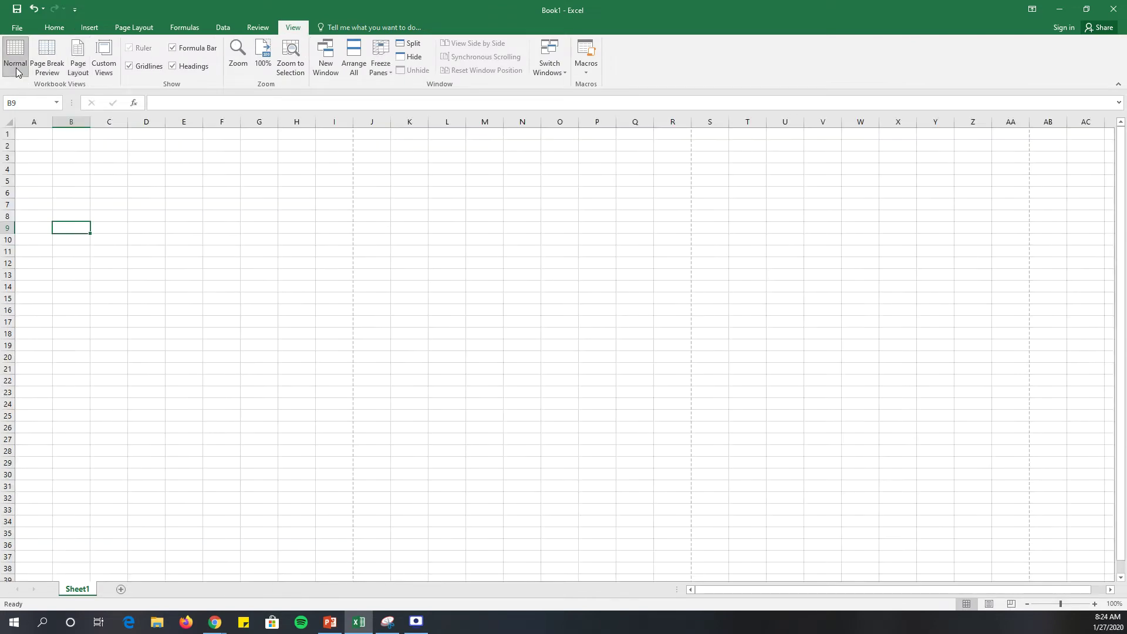
left_click(52, 68)
left_click(80, 71)
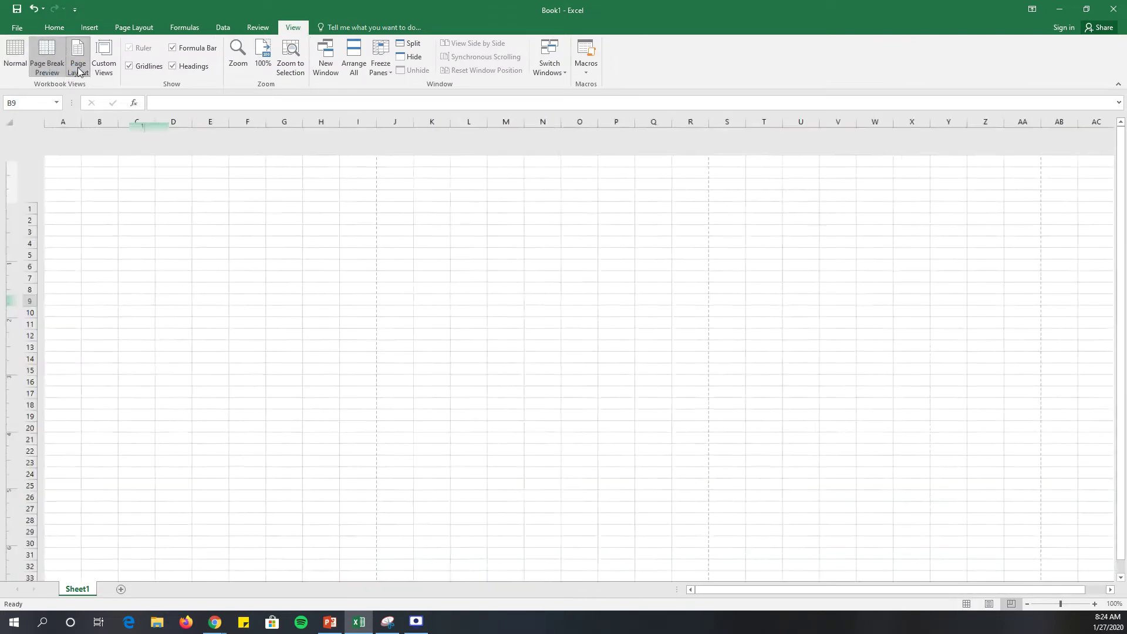
left_click(20, 69)
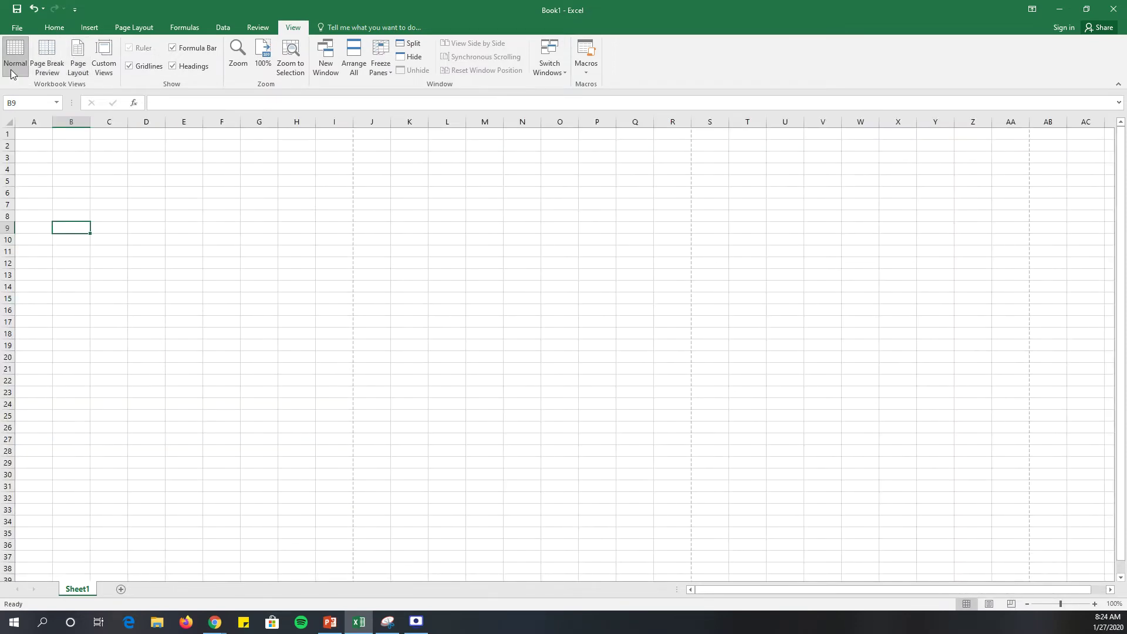
left_click(78, 68)
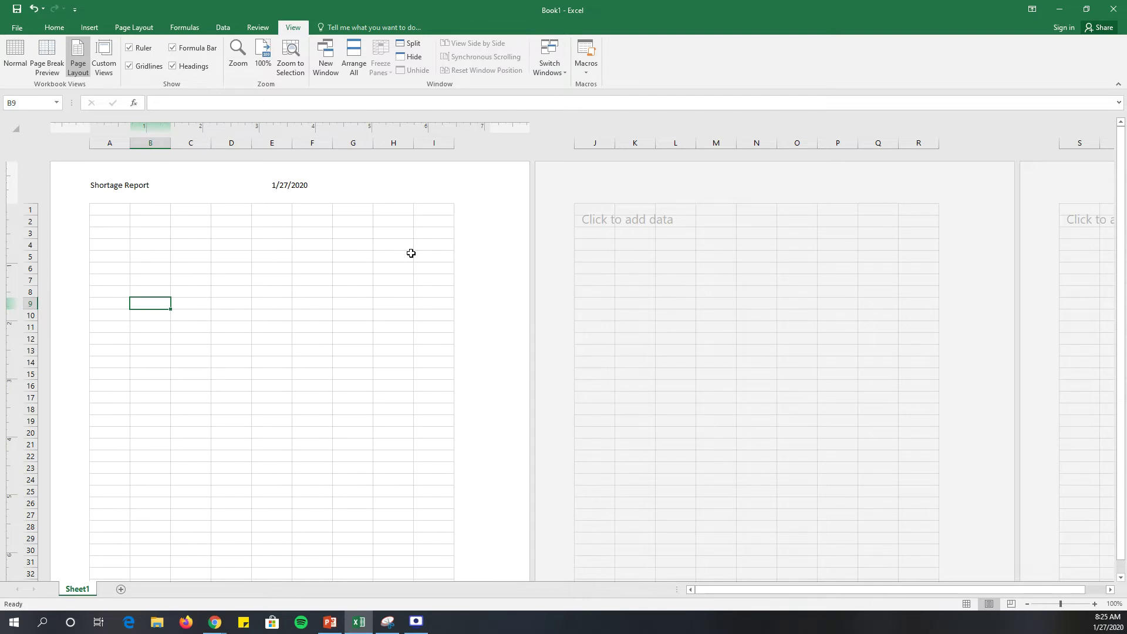
left_click(164, 245)
left_click(24, 57)
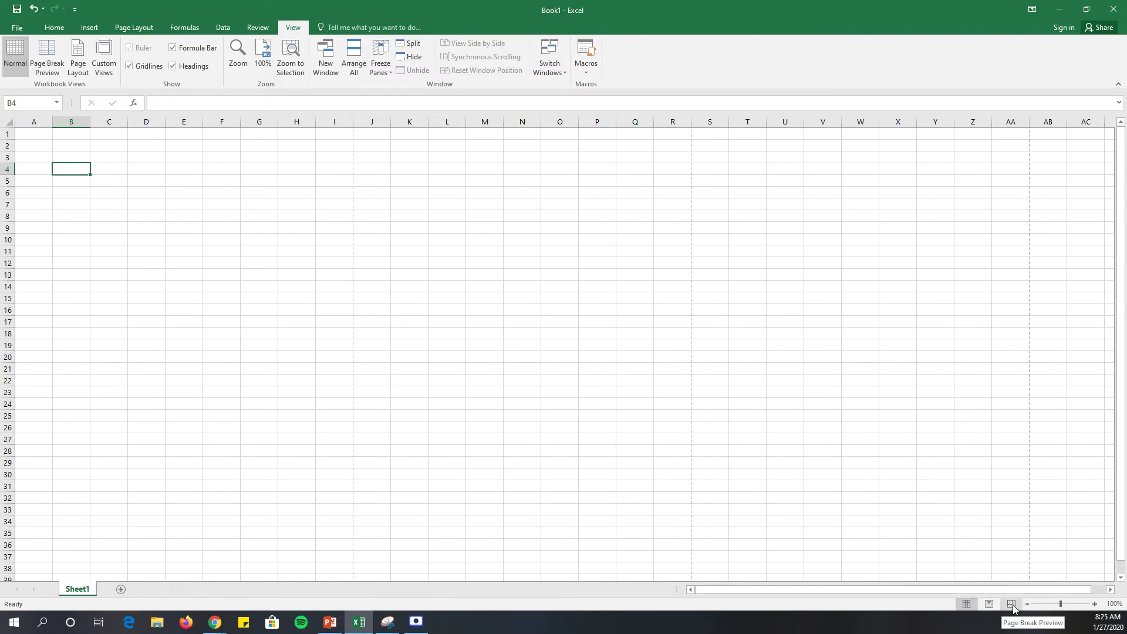
- Zoom the worksheet out to 93%, in to 140%, and back to 100%
left_click_drag(1060, 604, 1058, 606)
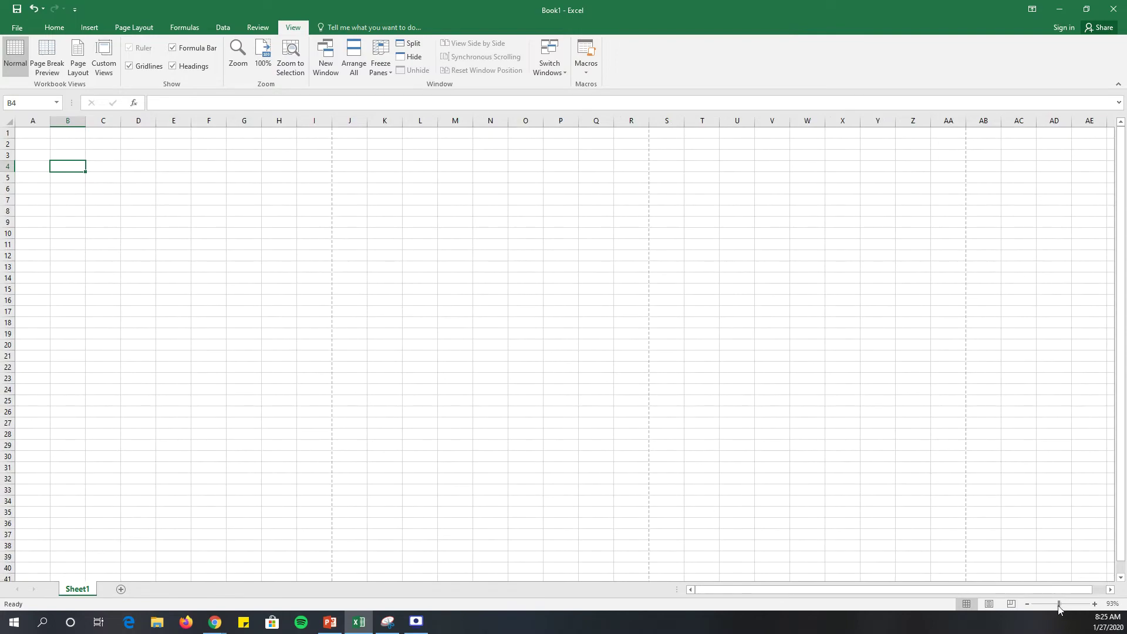
left_click(1093, 604)
left_click(1094, 605)
left_click(1094, 604)
left_click(1093, 605)
left_click(1094, 605)
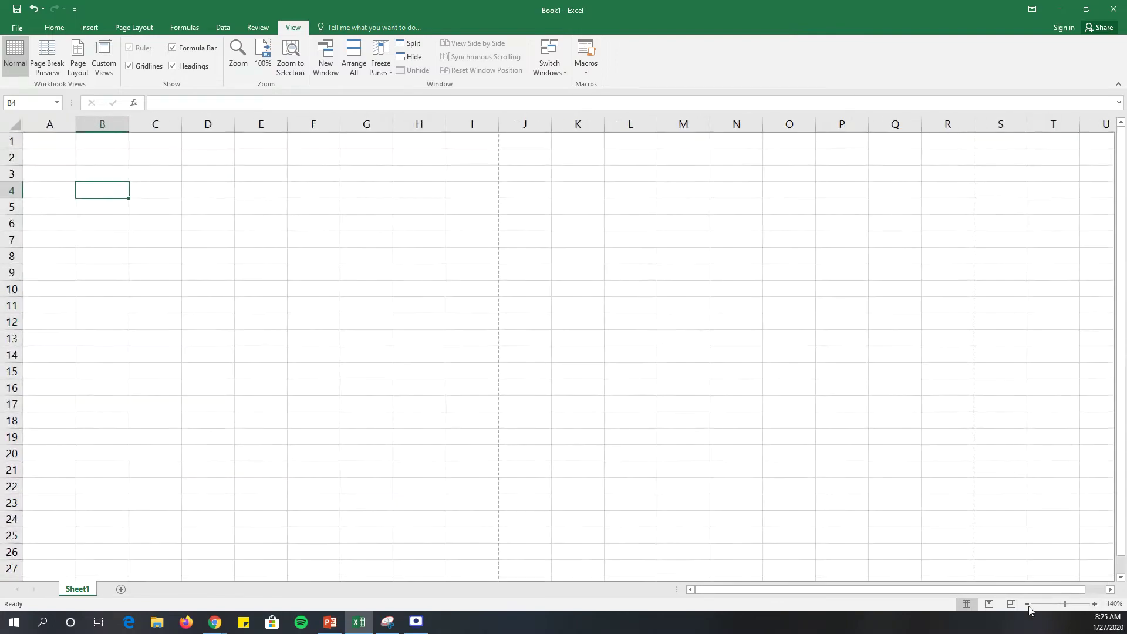
left_click(1028, 604)
left_click(1027, 604)
left_click(1028, 604)
left_click(1028, 604)
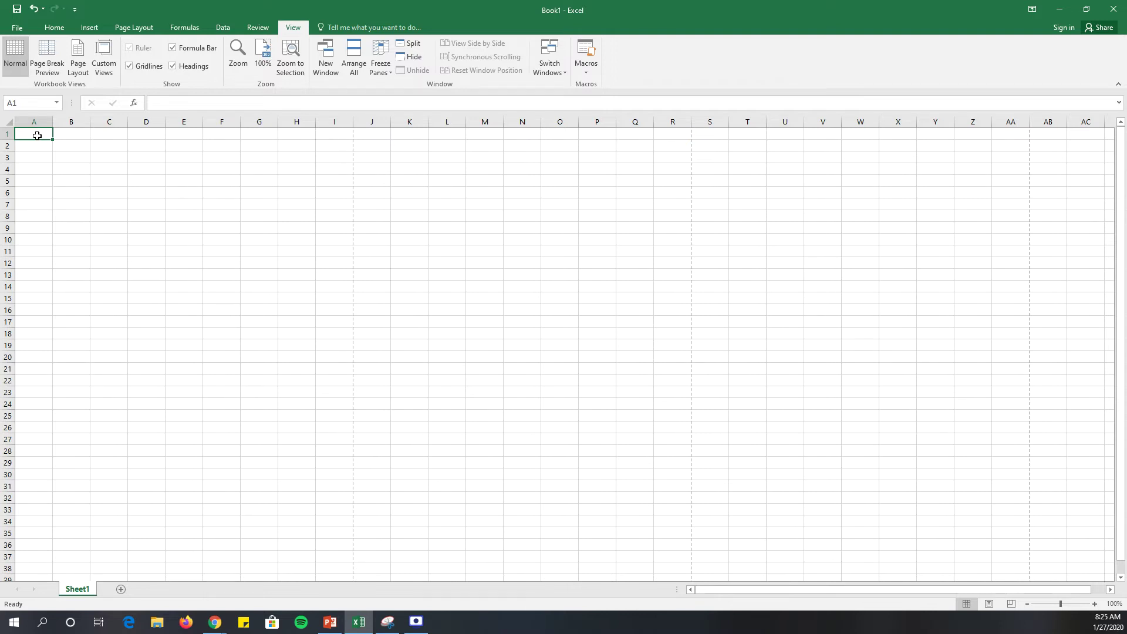
- Enter "hey" in cell A1
type("hey")
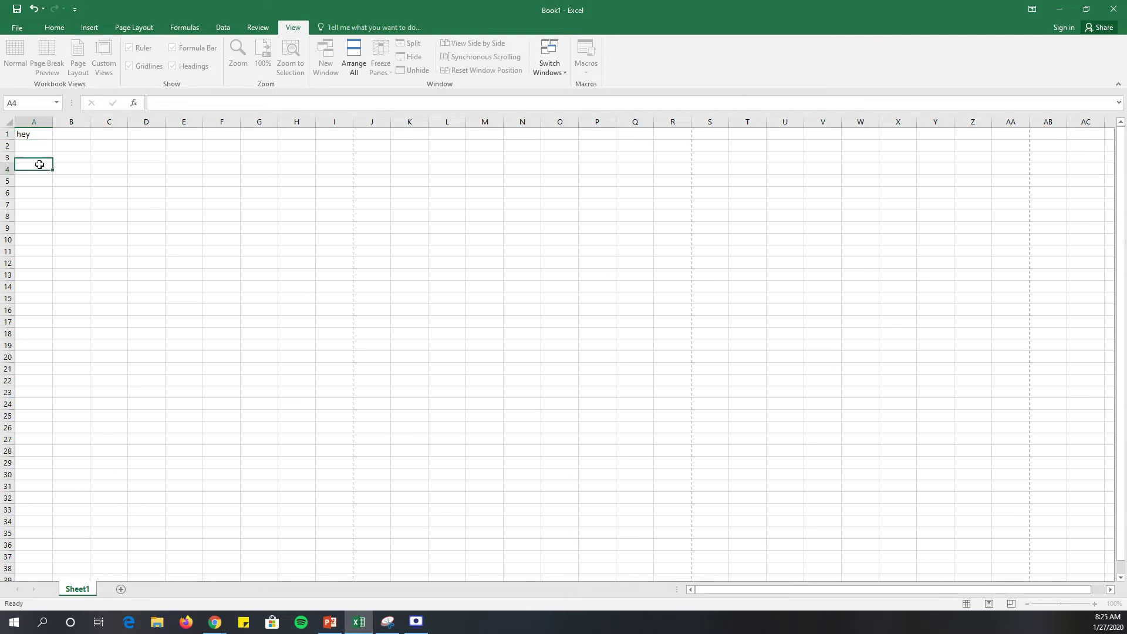
left_click(36, 166)
- Copy "hey" from cell A1 and paste it into cell A8 with the regular paste option
left_click(35, 134)
right_click(37, 139)
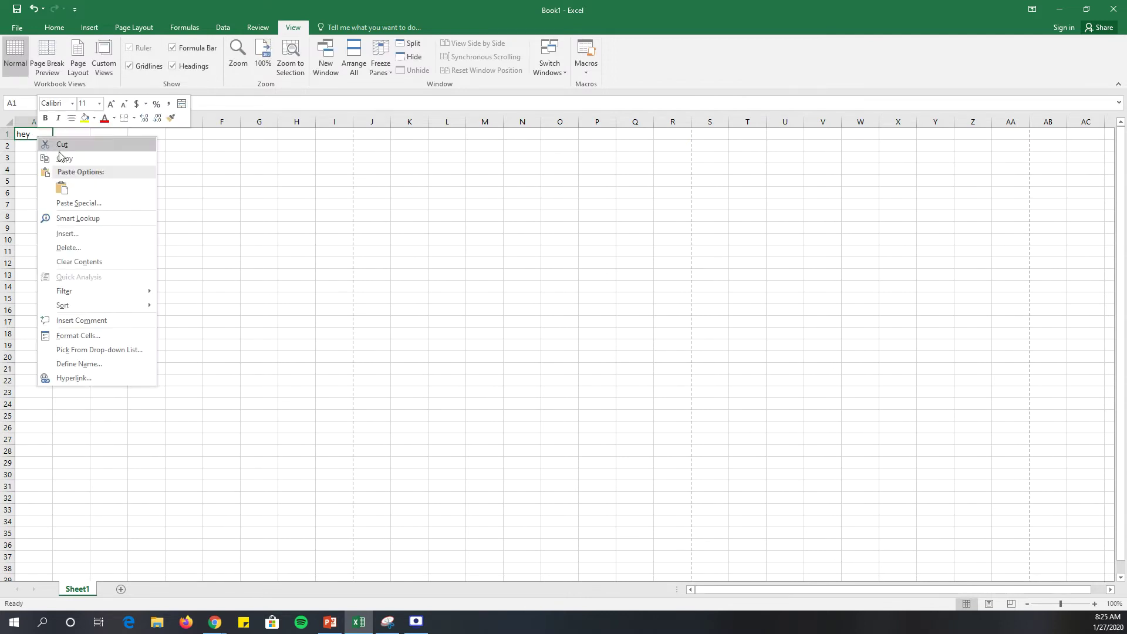
left_click(26, 135)
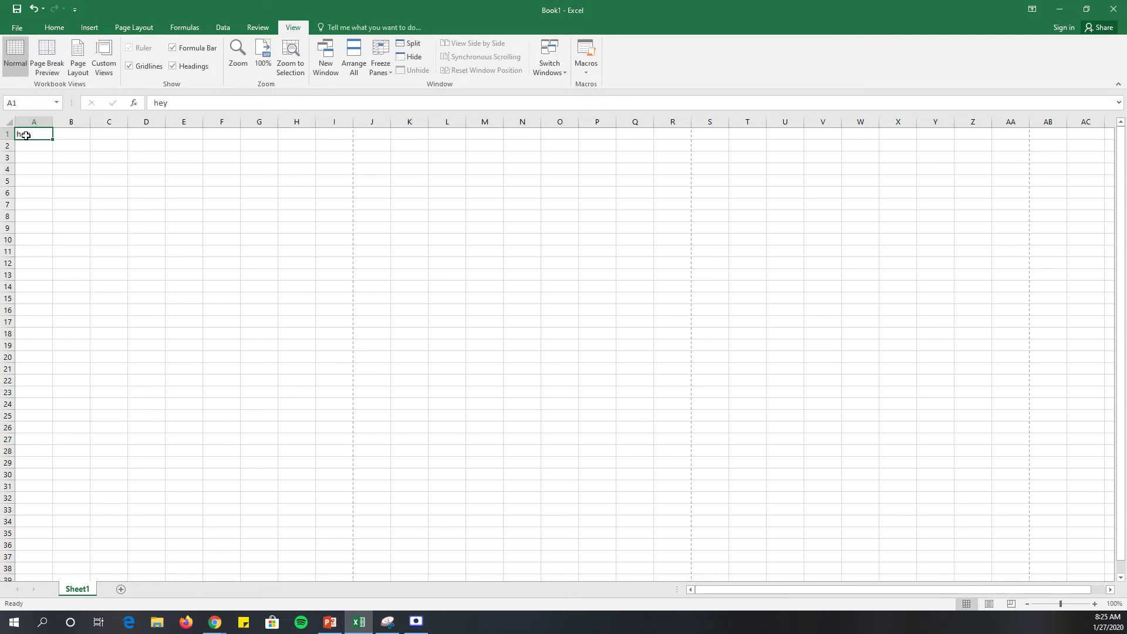
key("ctrl+c")
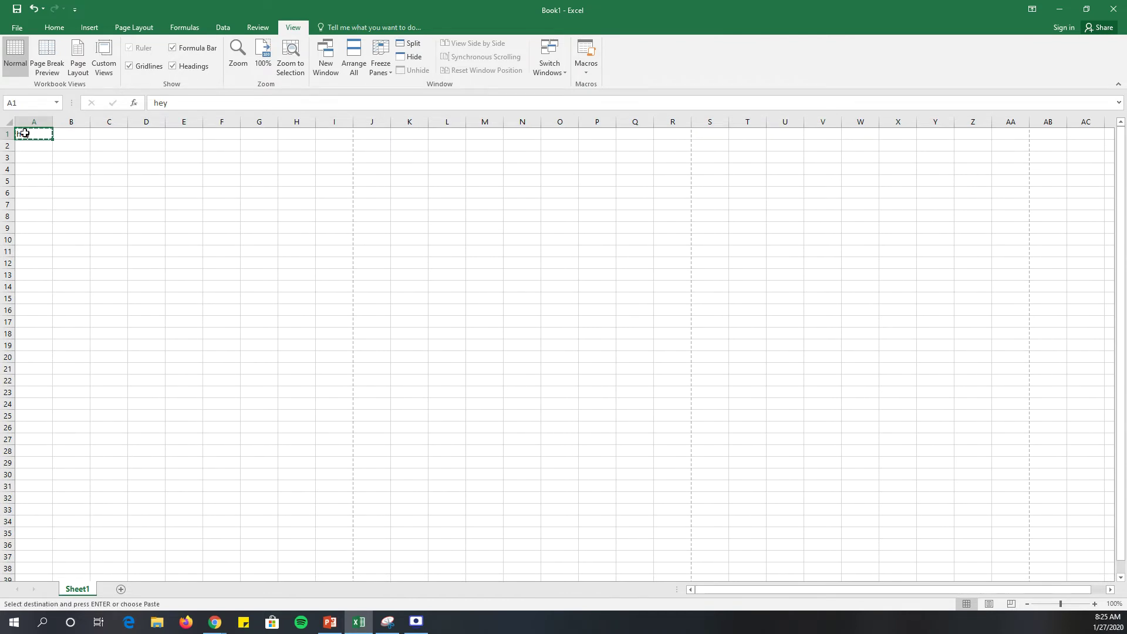
left_click(22, 215)
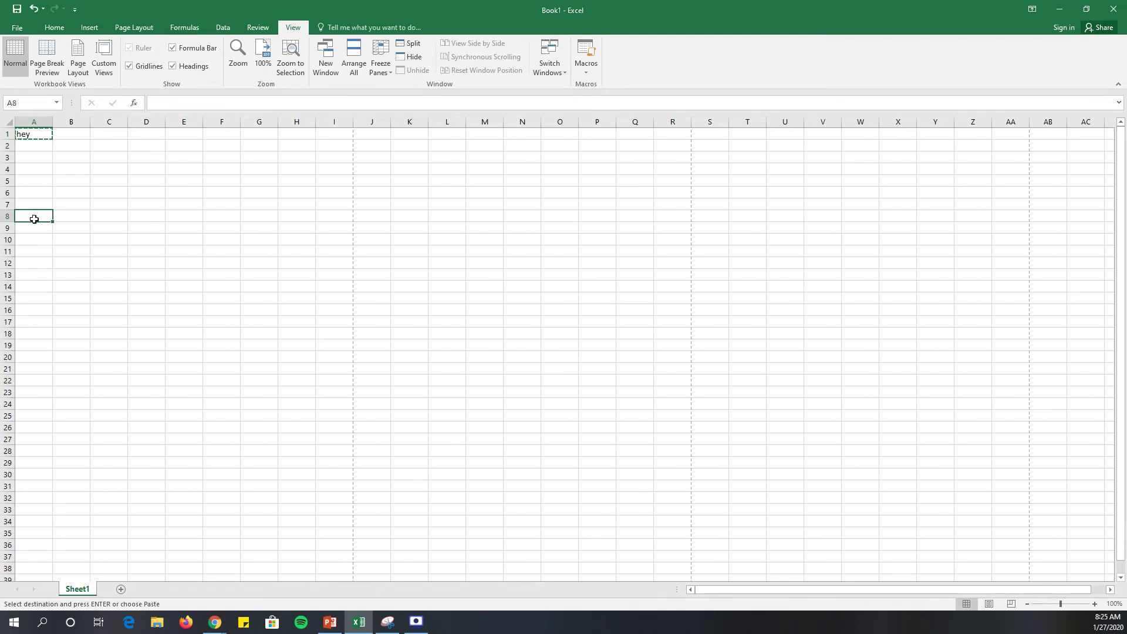
right_click(35, 218)
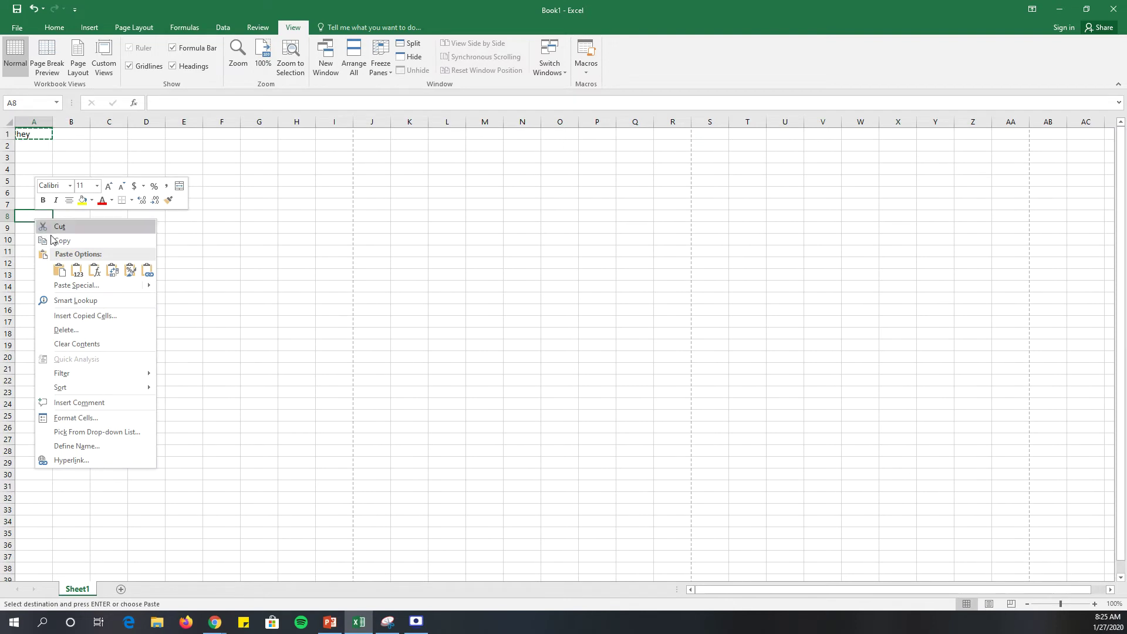
left_click(60, 270)
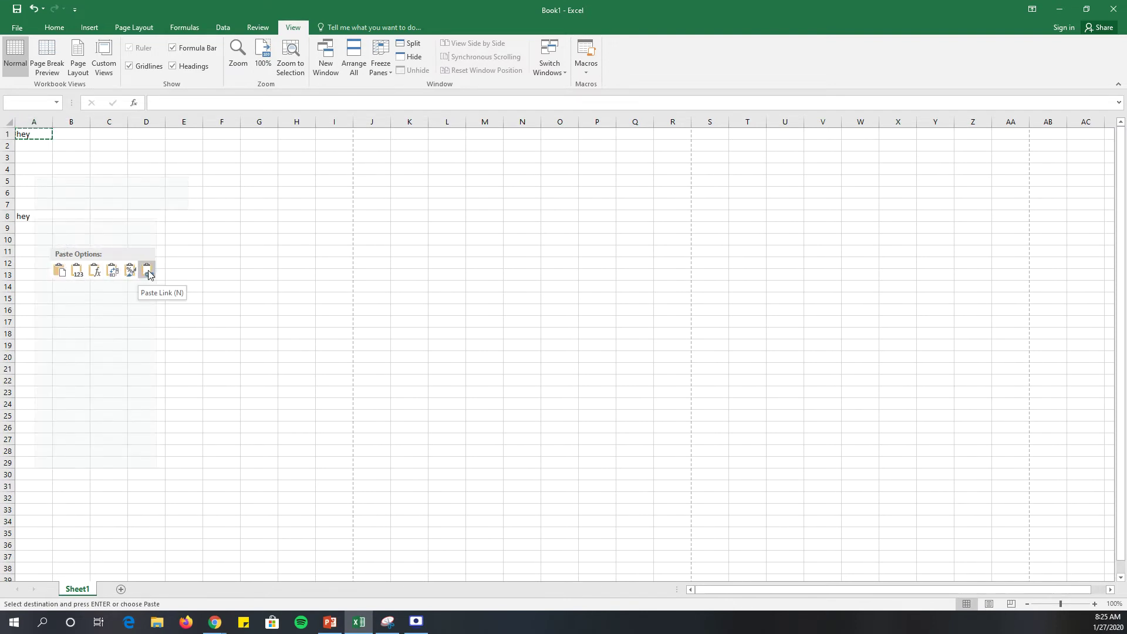
left_click(64, 272)
left_click(61, 308)
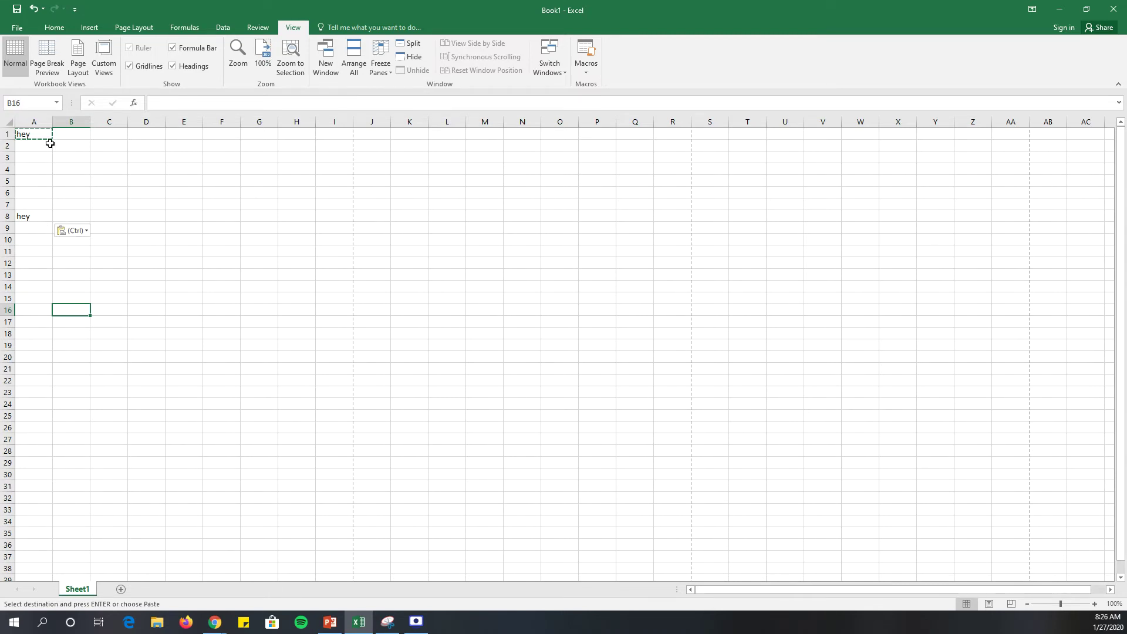
- Review the options for inserting cells, rows, columns and sheets without inserting anything
left_click(54, 29)
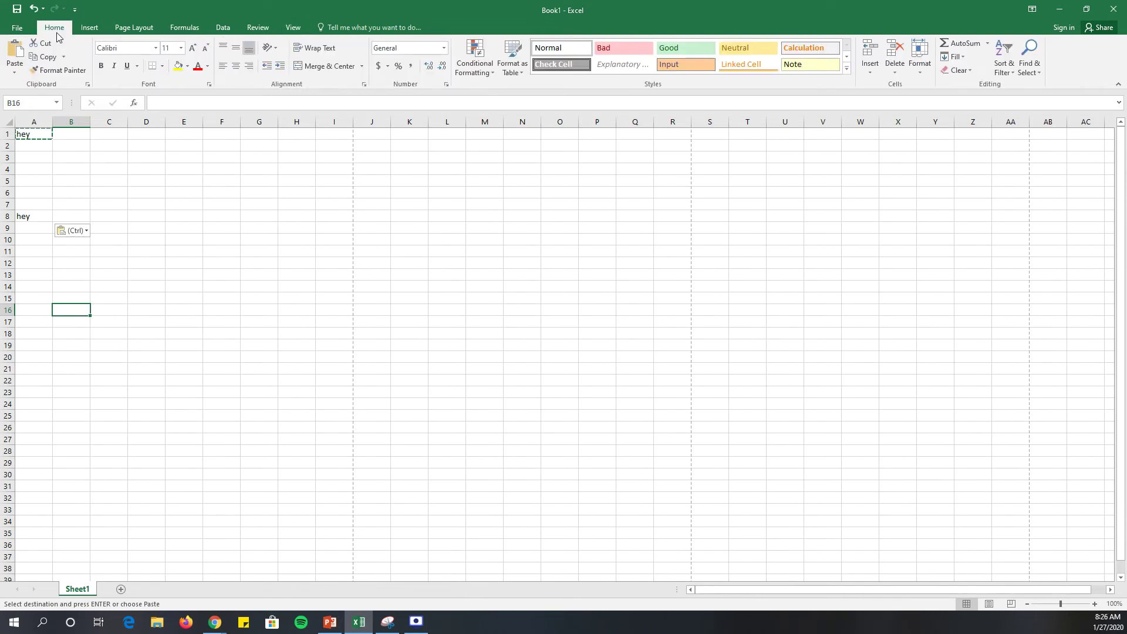
left_click(872, 71)
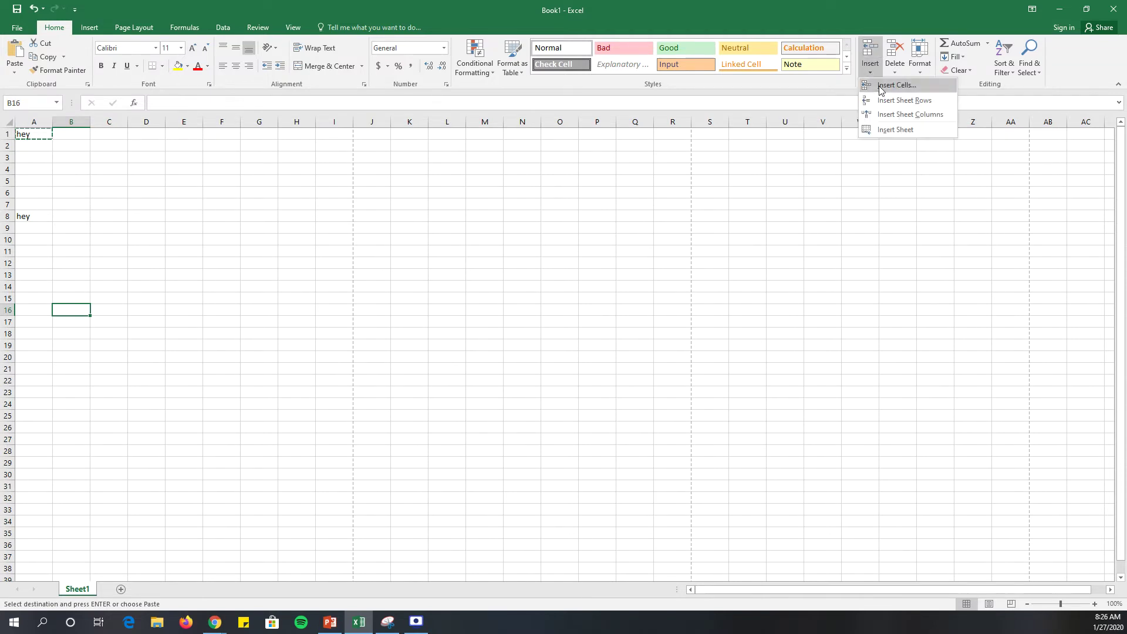
left_click(635, 196)
left_click(115, 178)
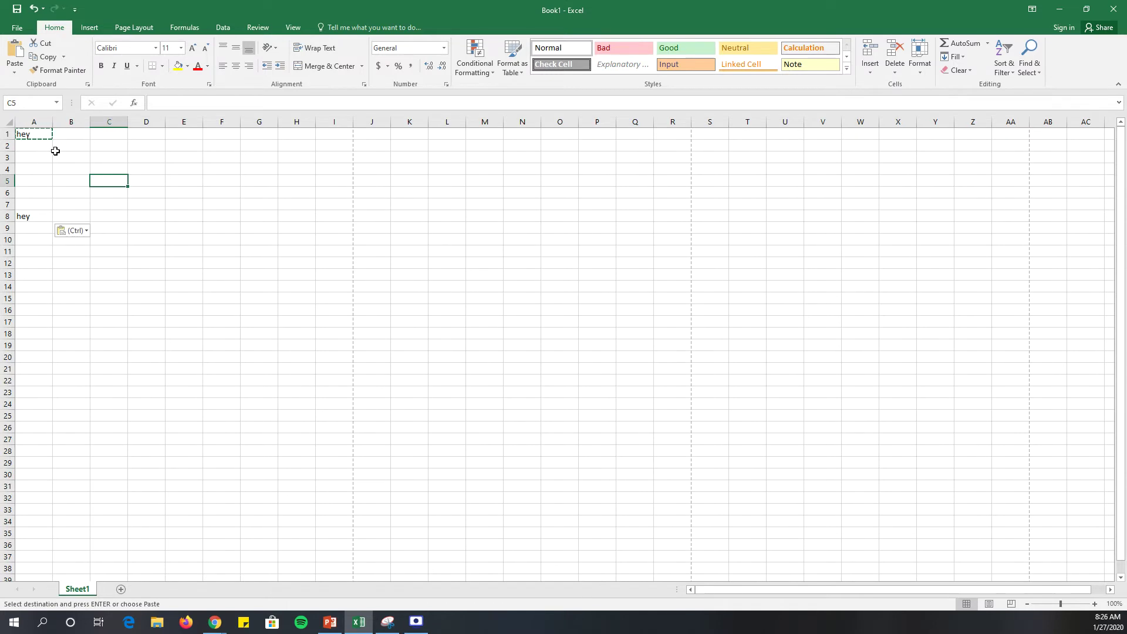
- Insert a blank column in front of column B
left_click(66, 122)
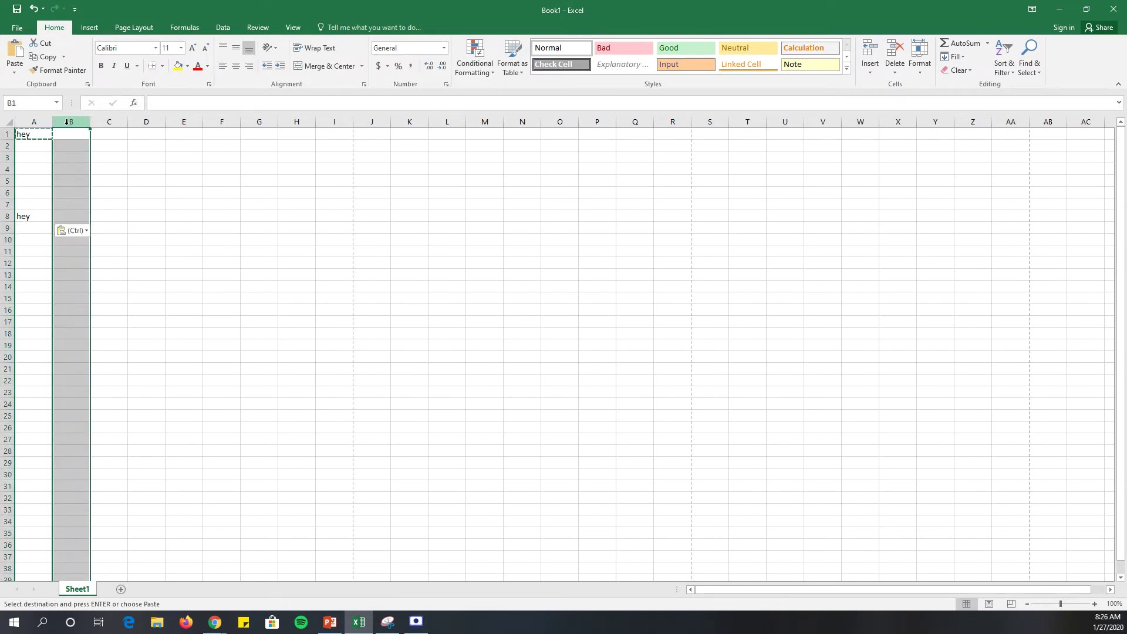
right_click(71, 124)
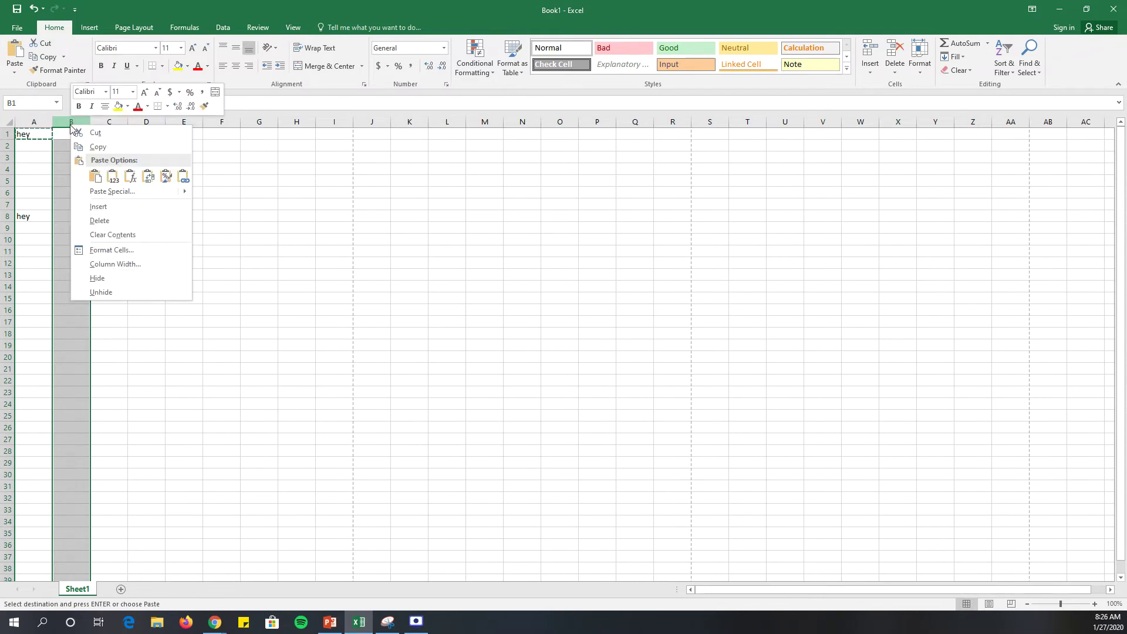
left_click(115, 207)
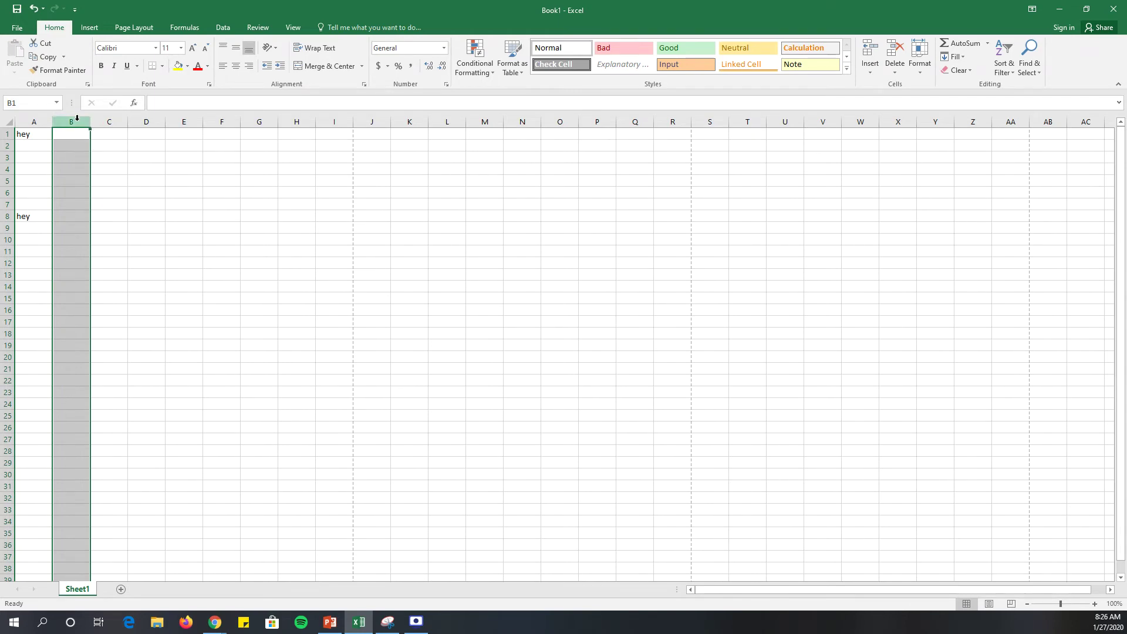
- Enter "how" in B1, "are" in C1 and "you" in D1
left_click(74, 139)
type("h")
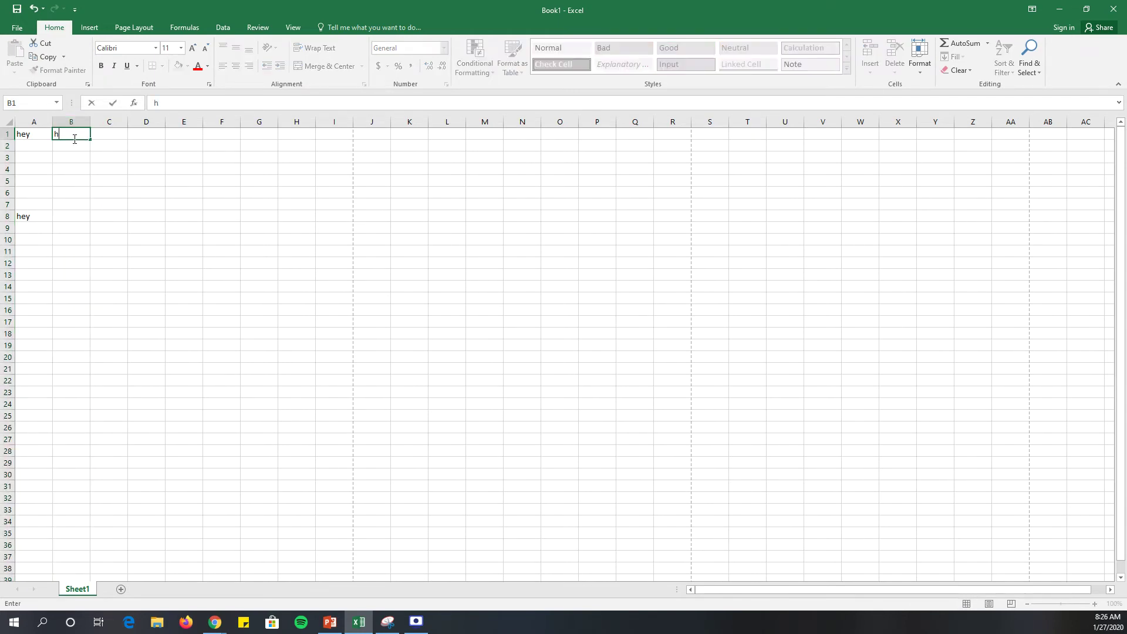
type("ow")
left_click(106, 134)
type("are")
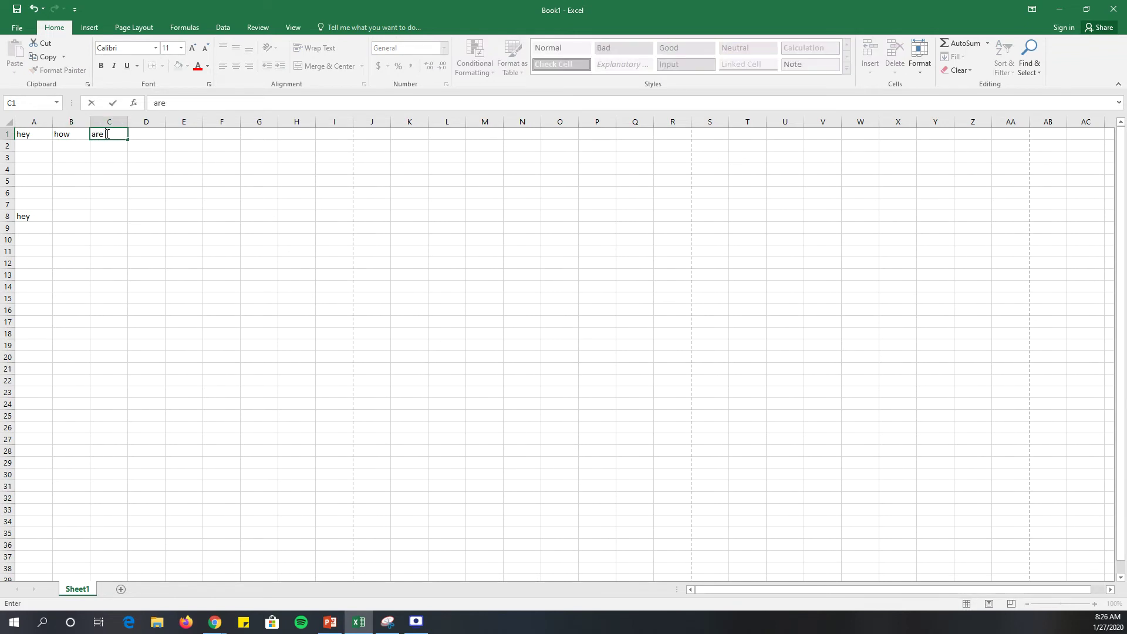
left_click(143, 138)
type("you")
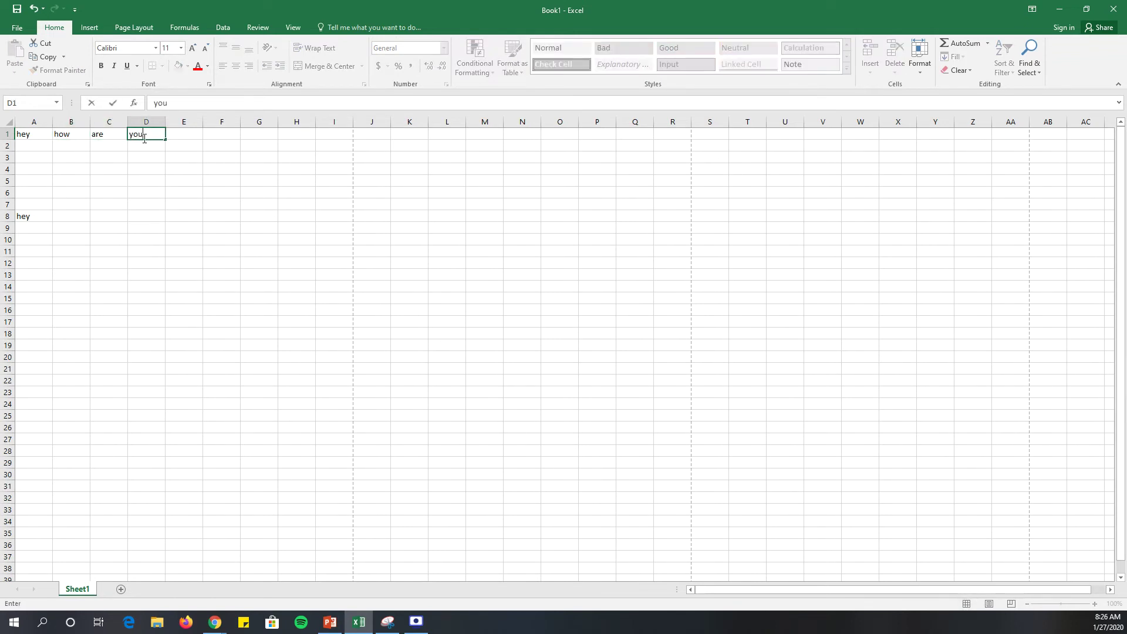
left_click(133, 190)
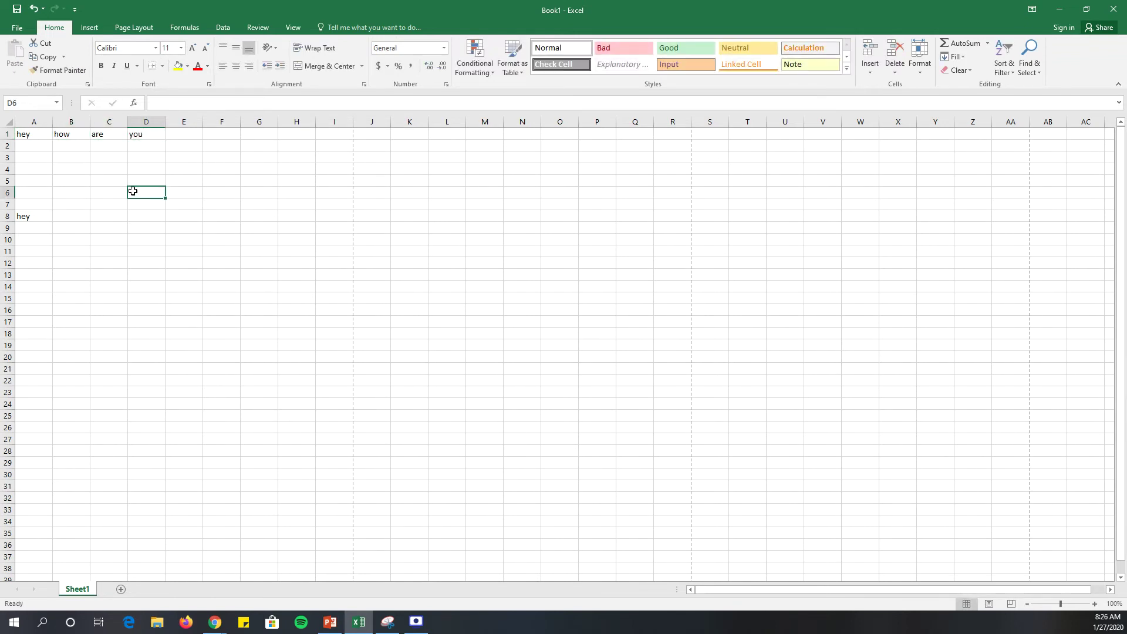
- Insert a blank column between "hey" and "how", and delete that blank column again
right_click(75, 122)
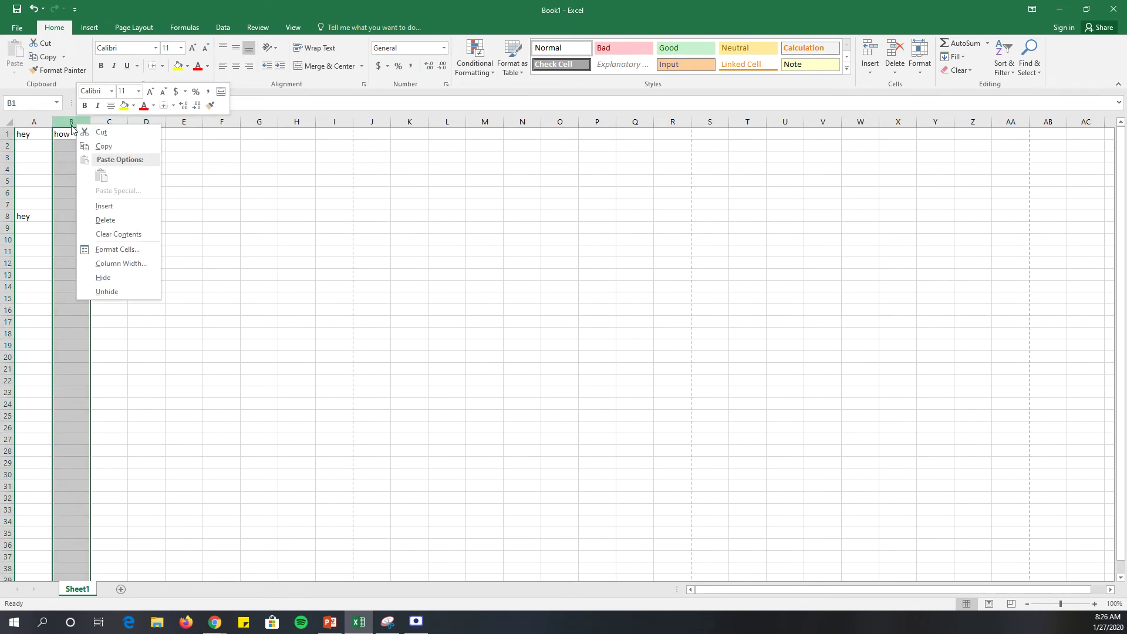
left_click(99, 204)
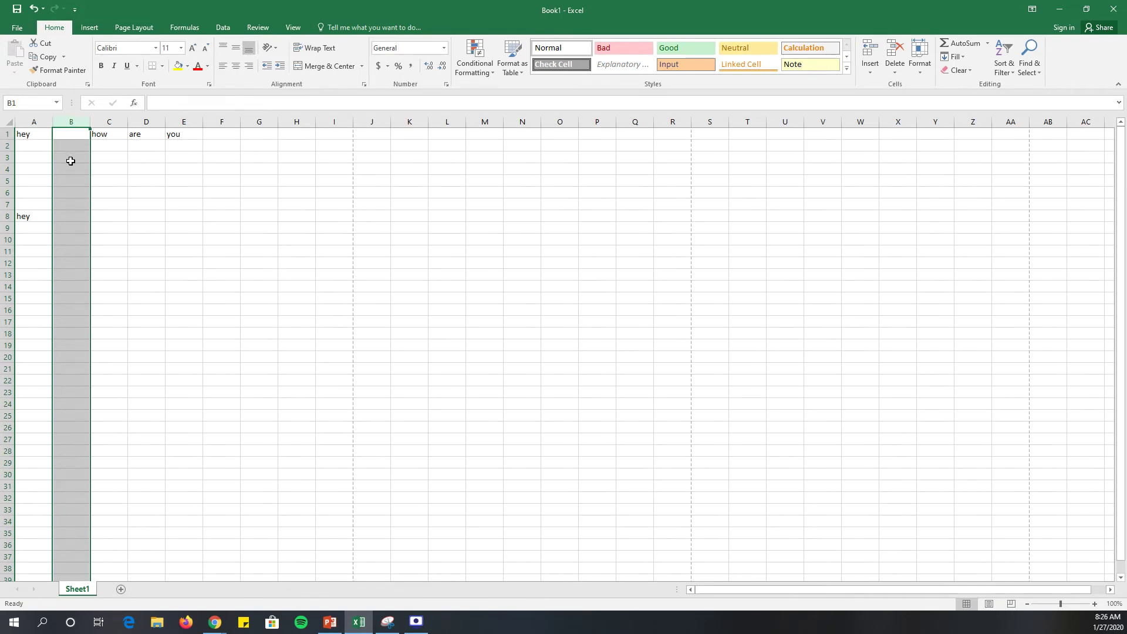
mouse_move(111, 122)
left_mouse_down()
mouse_move(140, 122)
mouse_move(113, 121)
left_mouse_up()
right_click(113, 122)
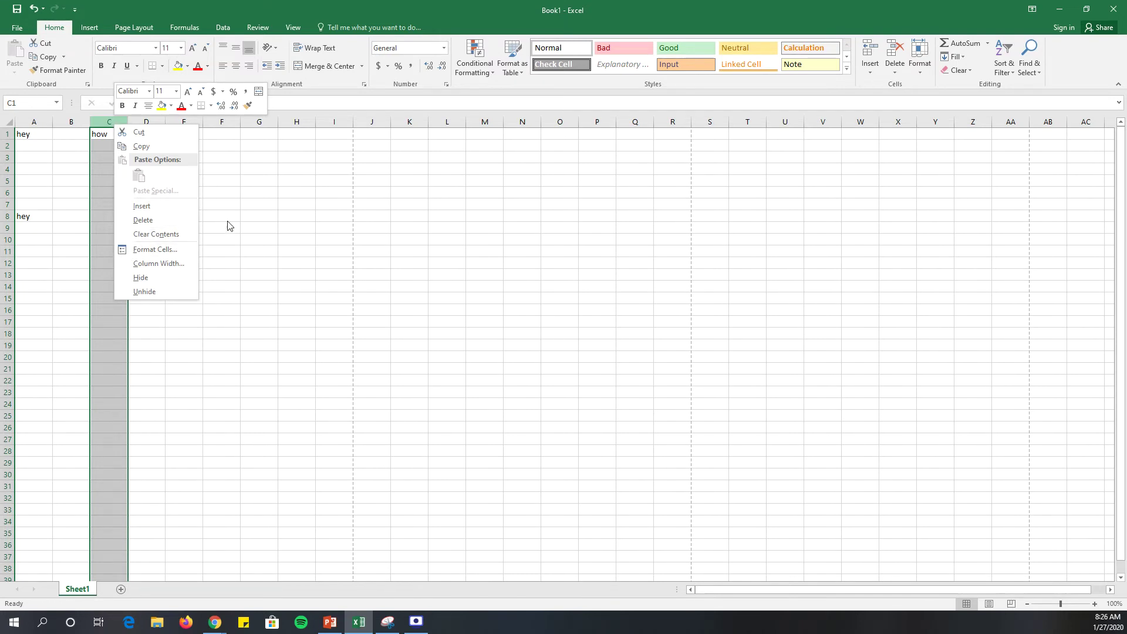
left_click(93, 337)
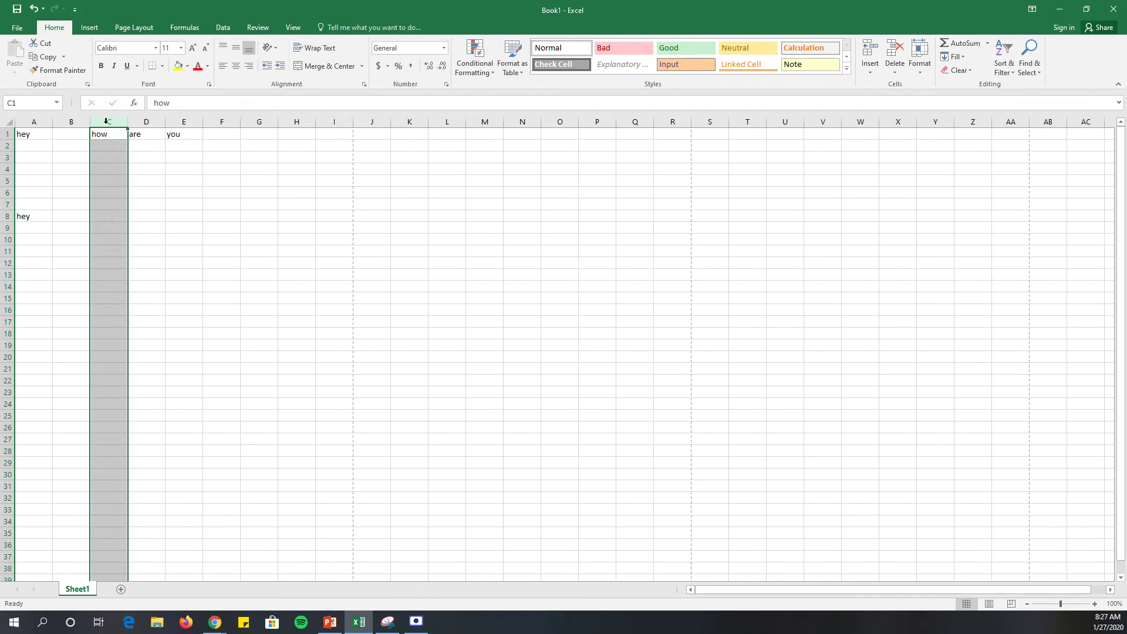
left_click(69, 121)
right_click(69, 121)
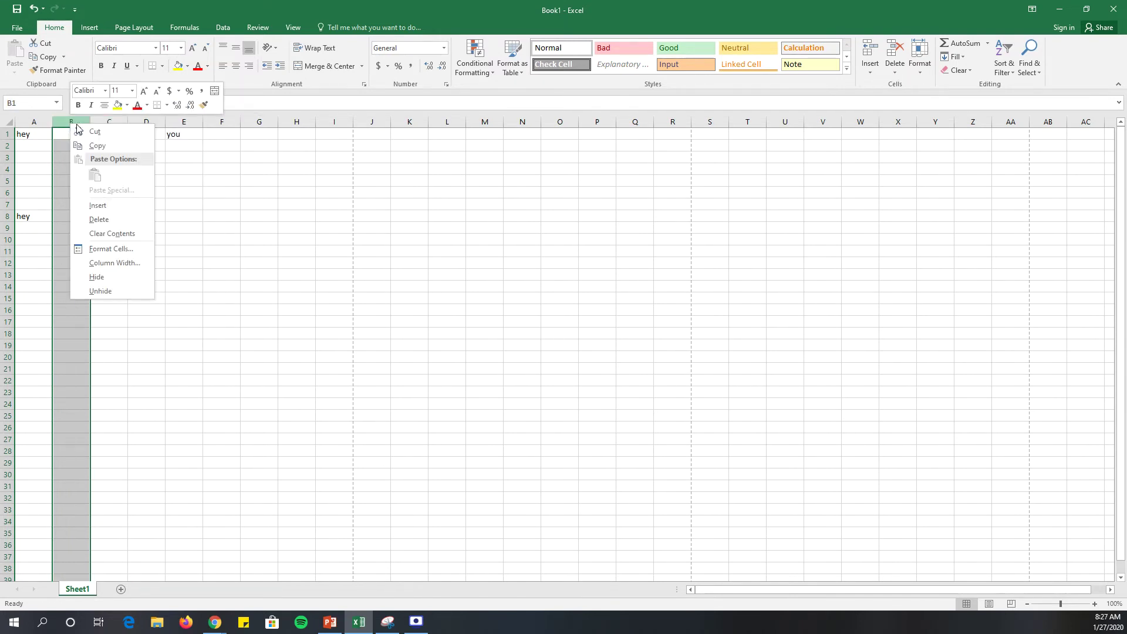
left_click(114, 221)
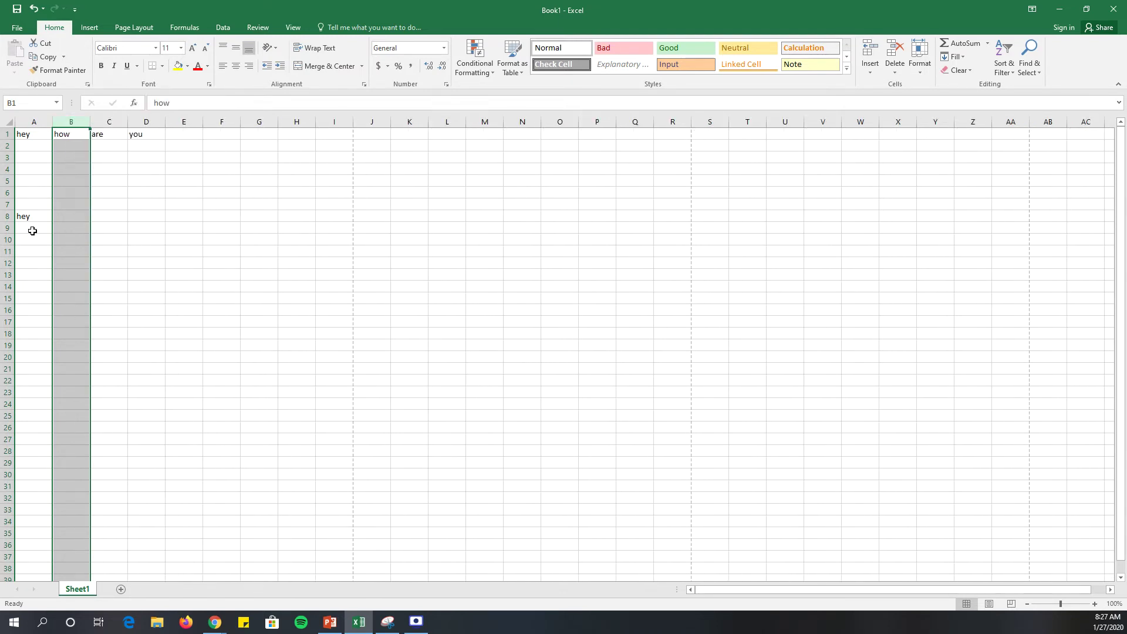
- Insert a blank row above row 7, and delete row 9 with the copied "hey"
right_click(6, 205)
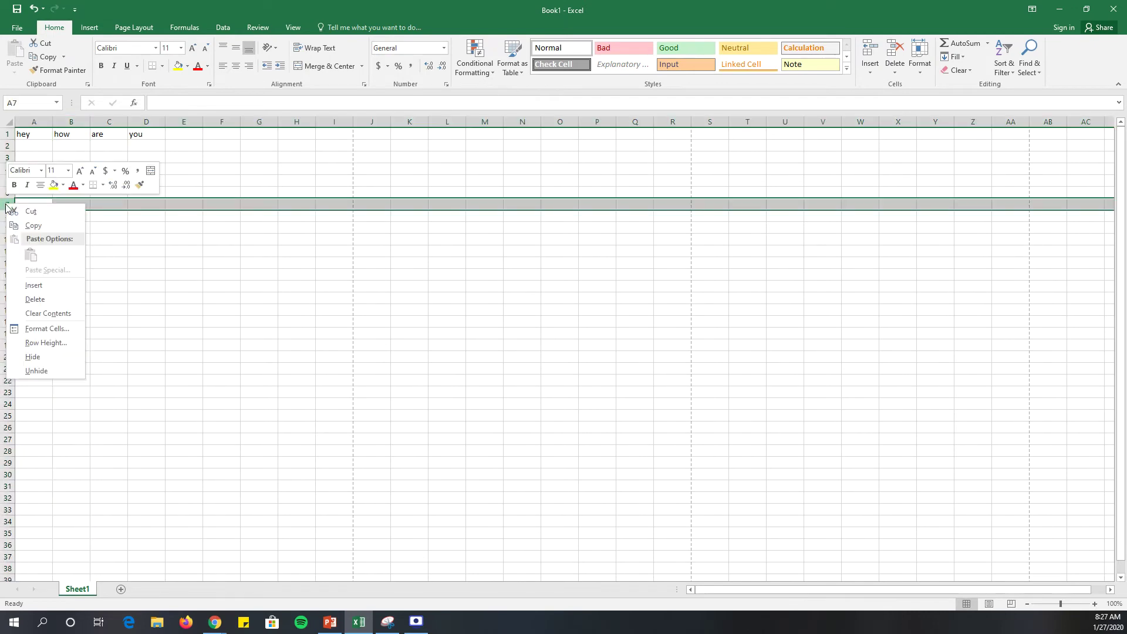
left_click(34, 284)
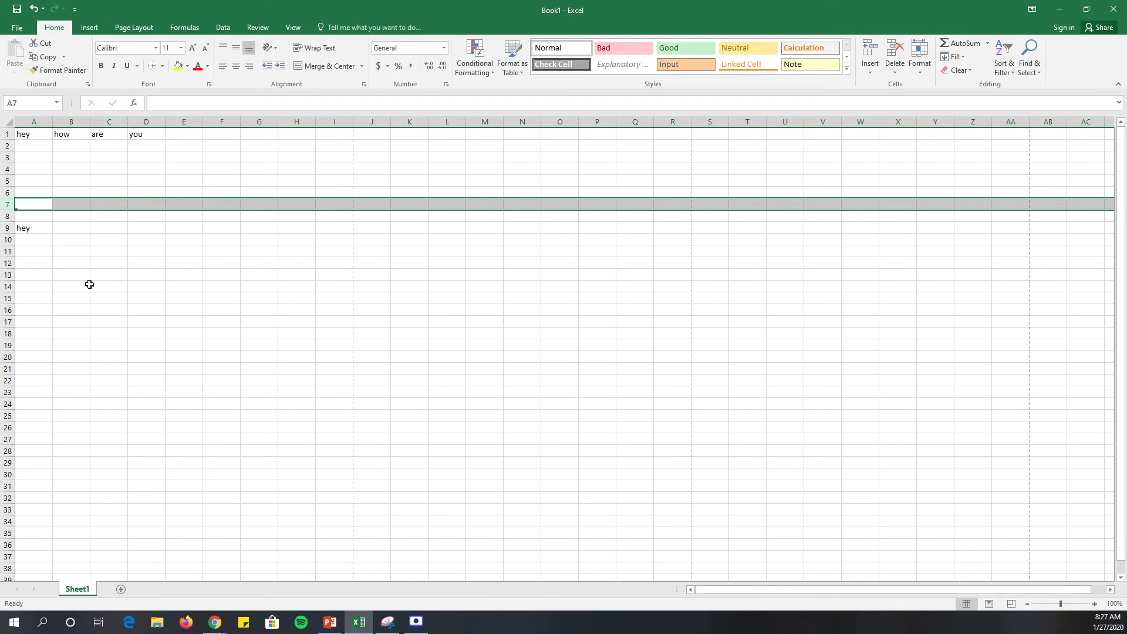
right_click(9, 230)
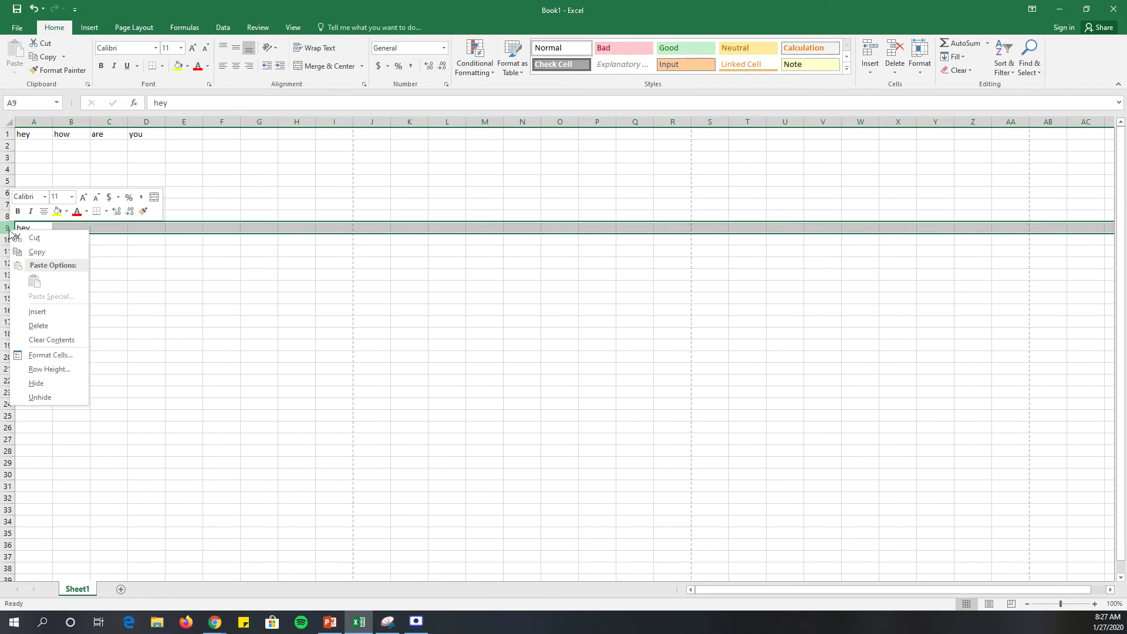
left_click(58, 325)
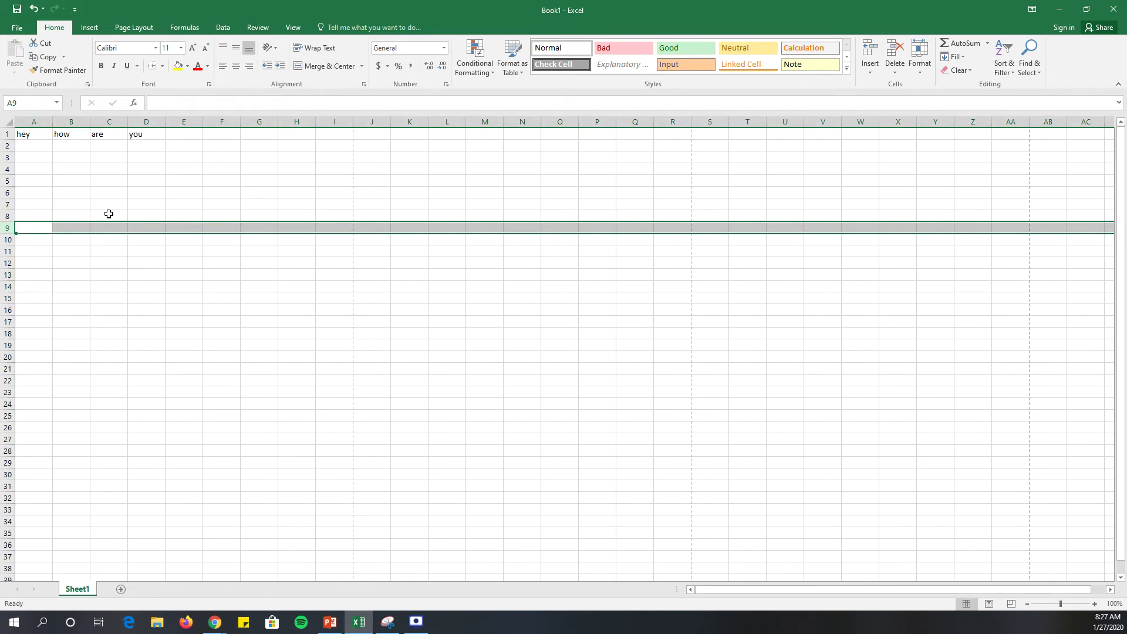
- Delete the entire column of cell B1, which contains "how", using the cell Delete options
left_click(75, 136)
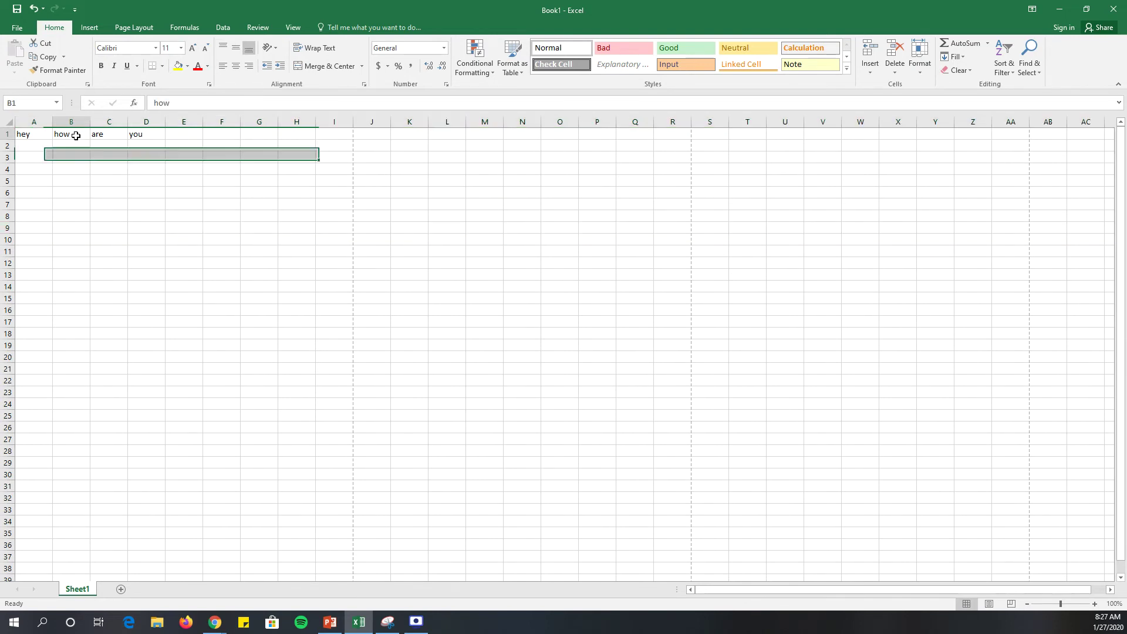
right_click(75, 135)
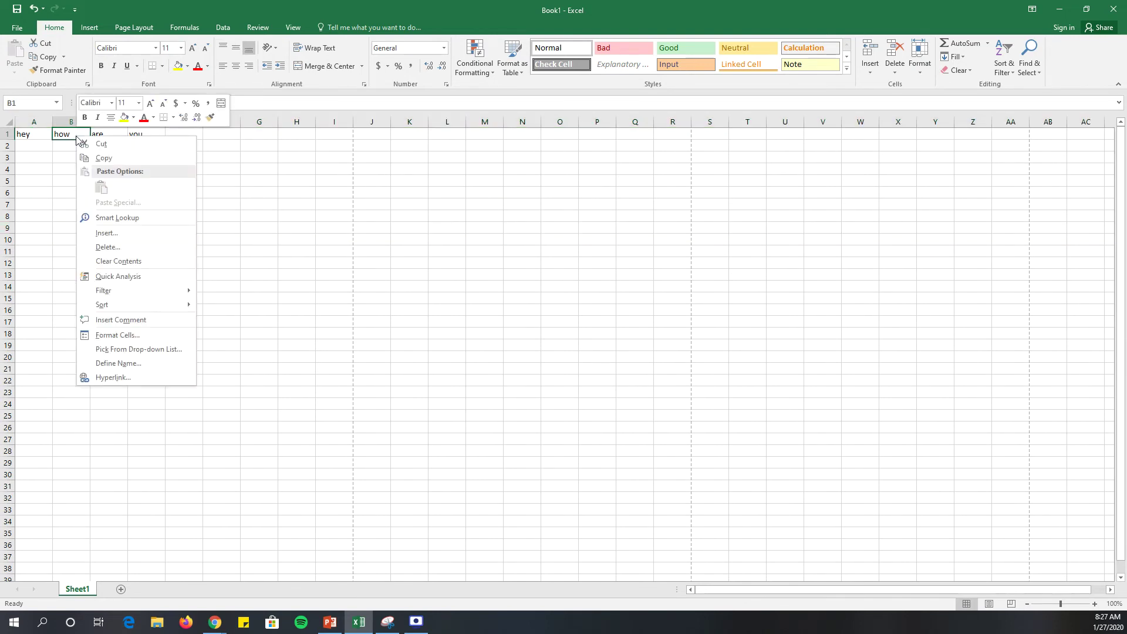
left_click(124, 242)
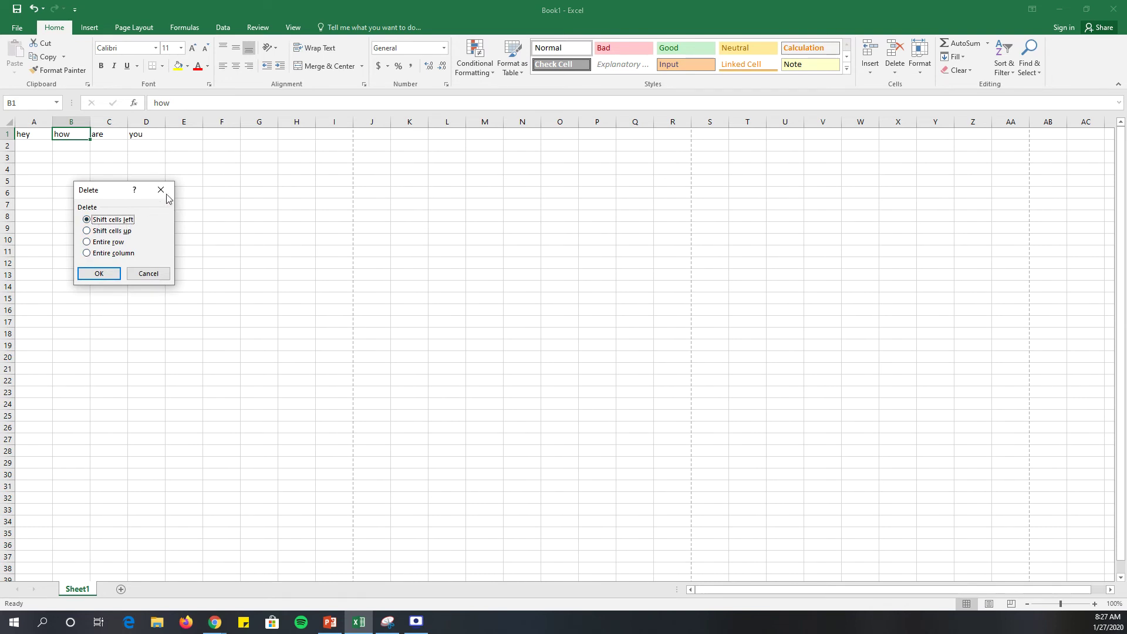
left_click(86, 254)
left_click(99, 272)
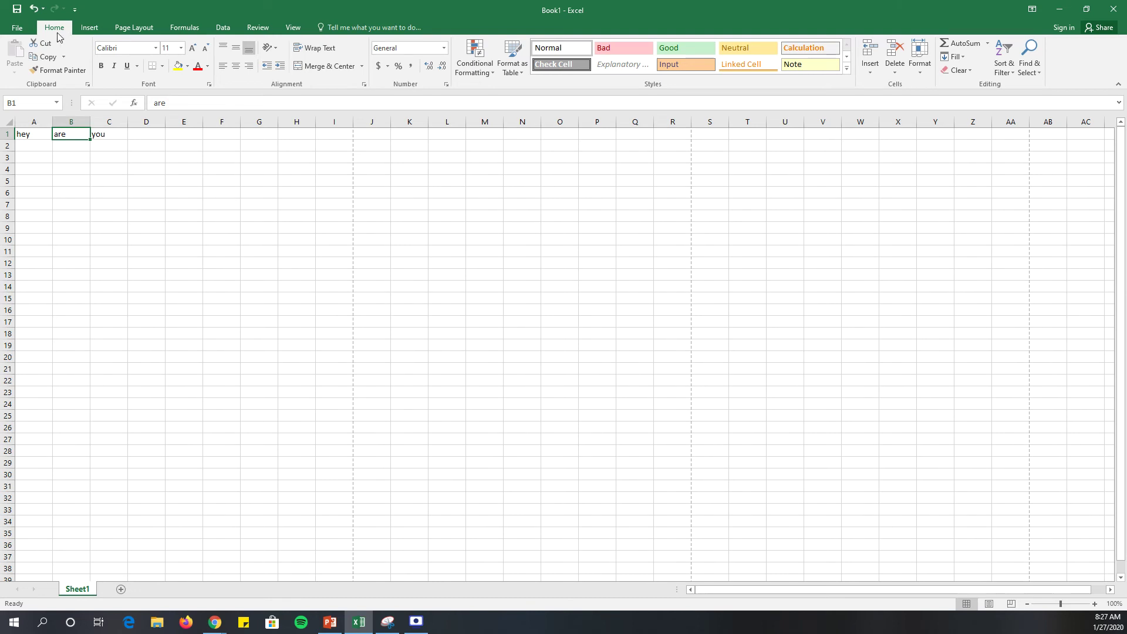
- Review the available number formats, and enter 455 in cell A3 and 2545 in cell A4
left_click(444, 49)
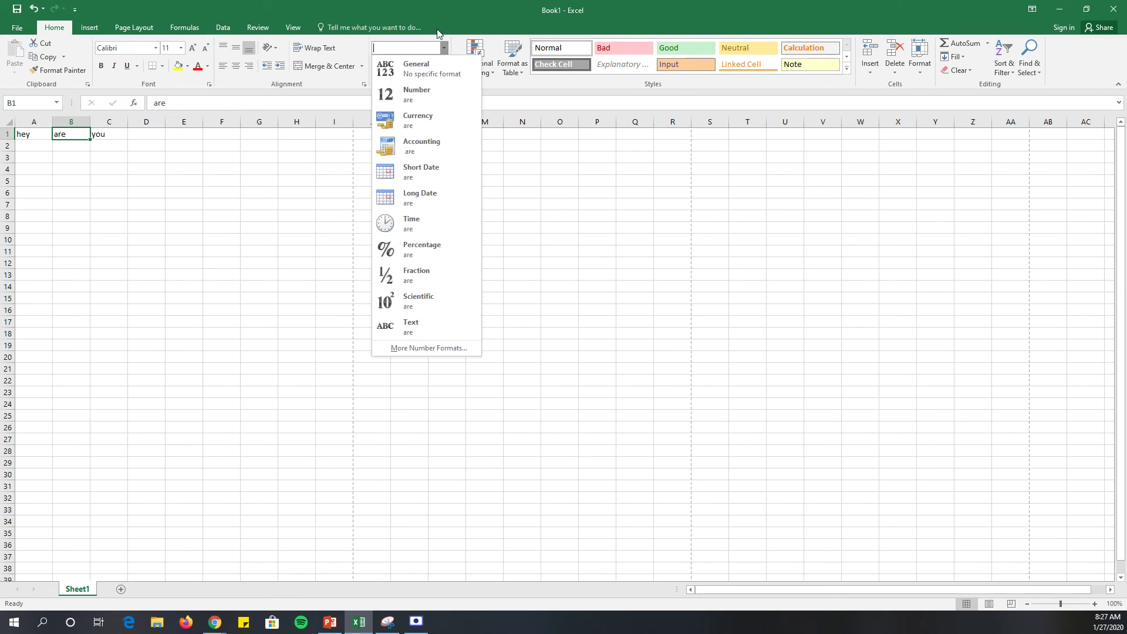
left_click(261, 188)
left_click(43, 161)
type("4")
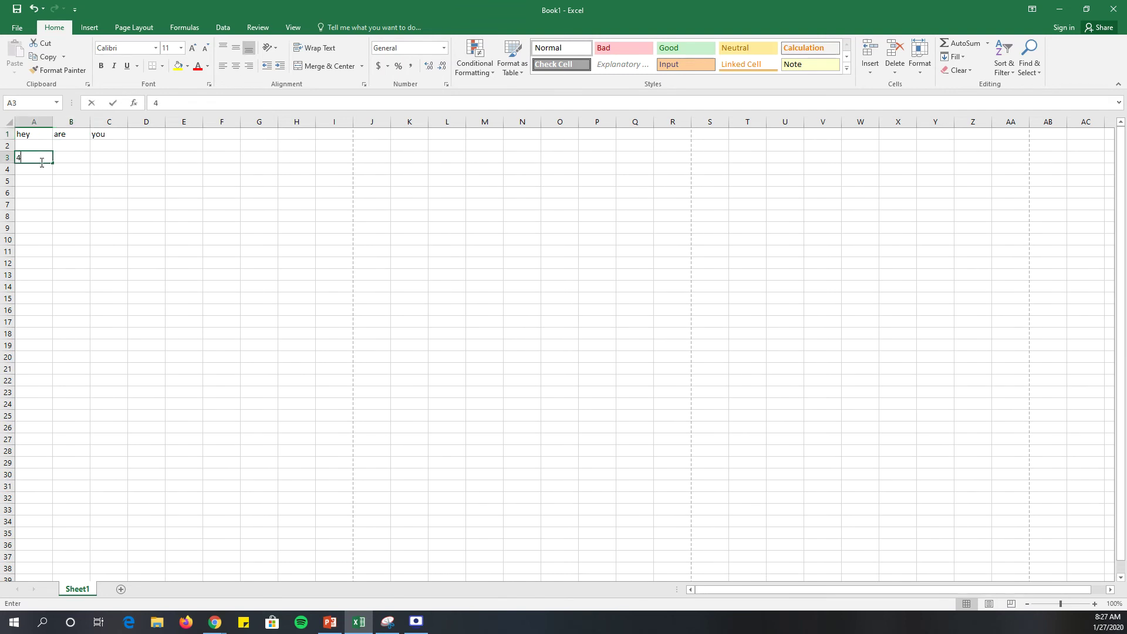
type("55")
key("Return")
type("2545")
key("Return")
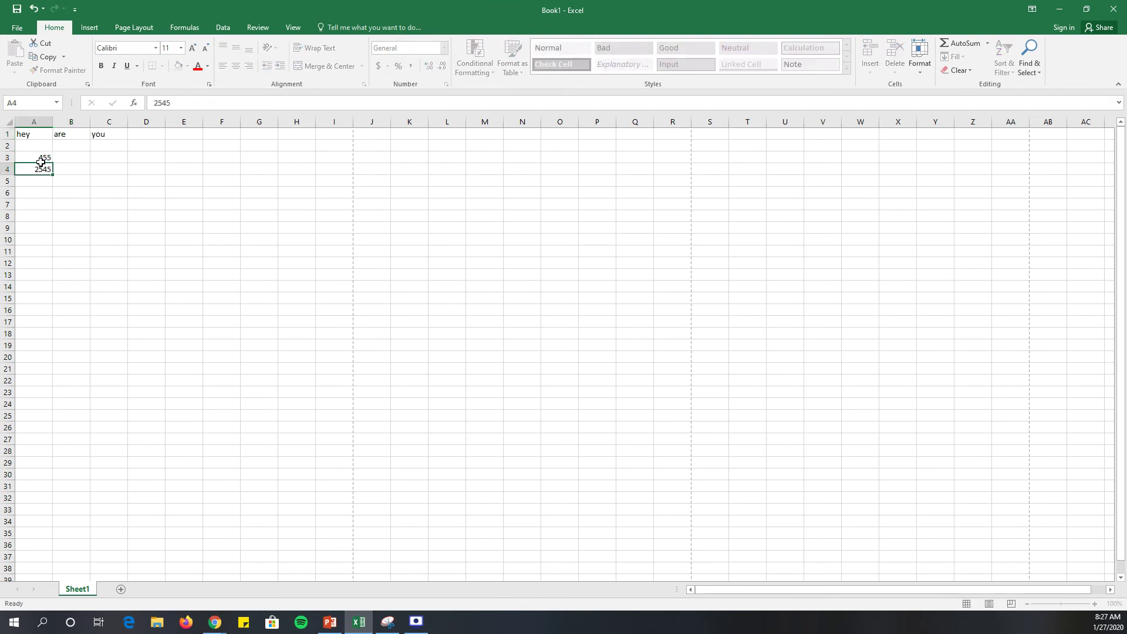
- Enter 525 in cell B4 and 651 in cell B3
key("Right")
type("525")
key("Up")
type("6")
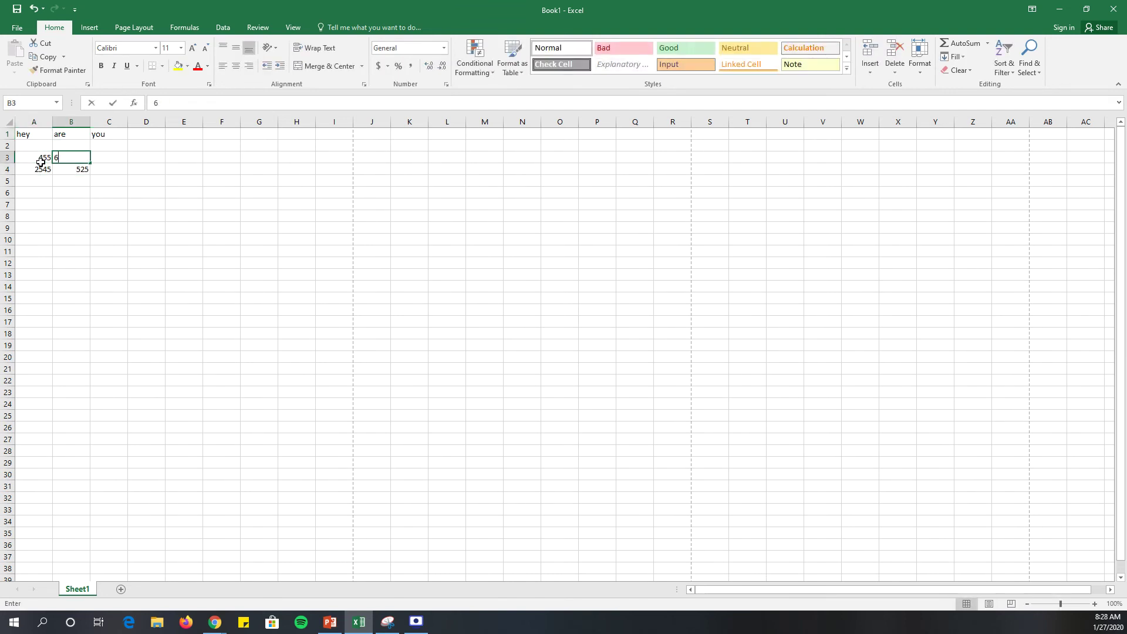
type("51")
left_click(77, 215)
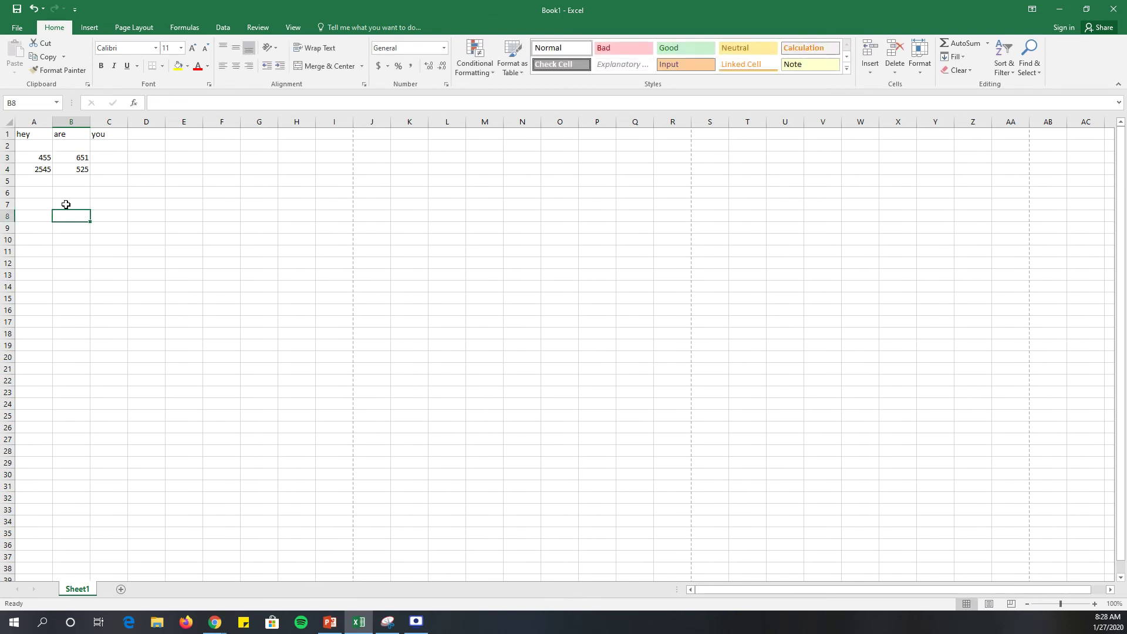
- Add a dollar sign directly in front of the 455 in cell A3
double_click(43, 159)
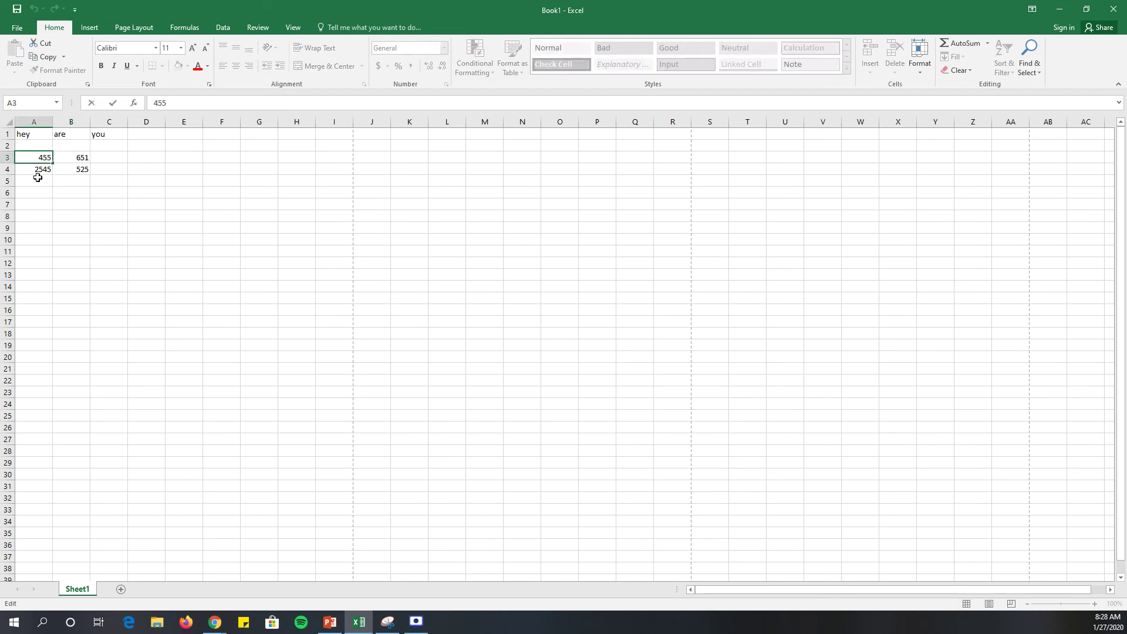
type("$")
left_click(67, 228)
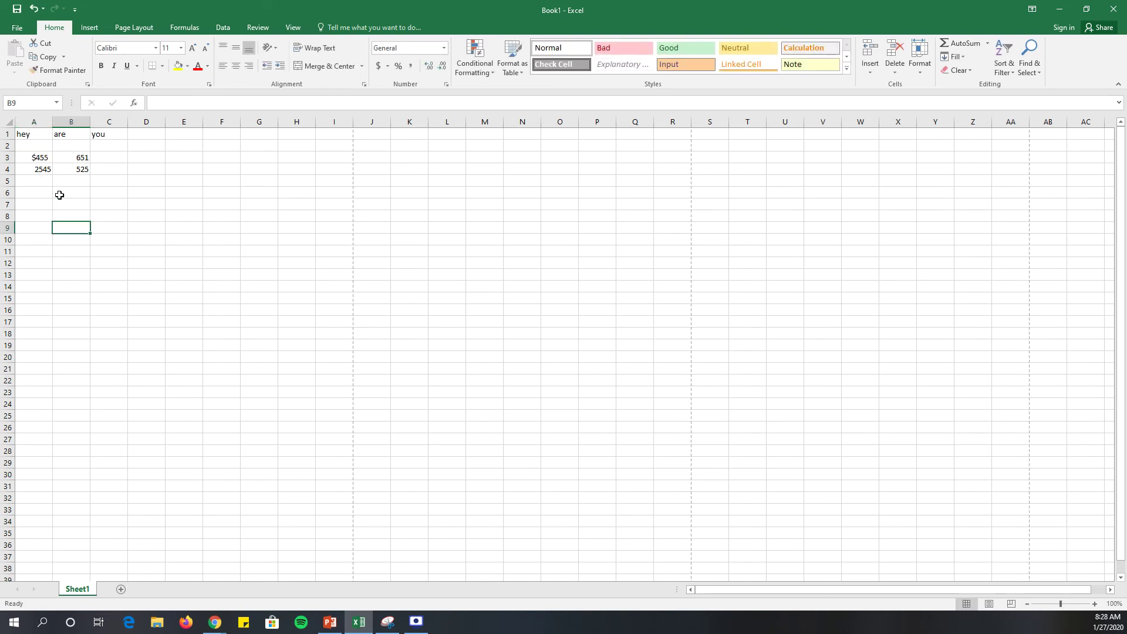
double_click(47, 157)
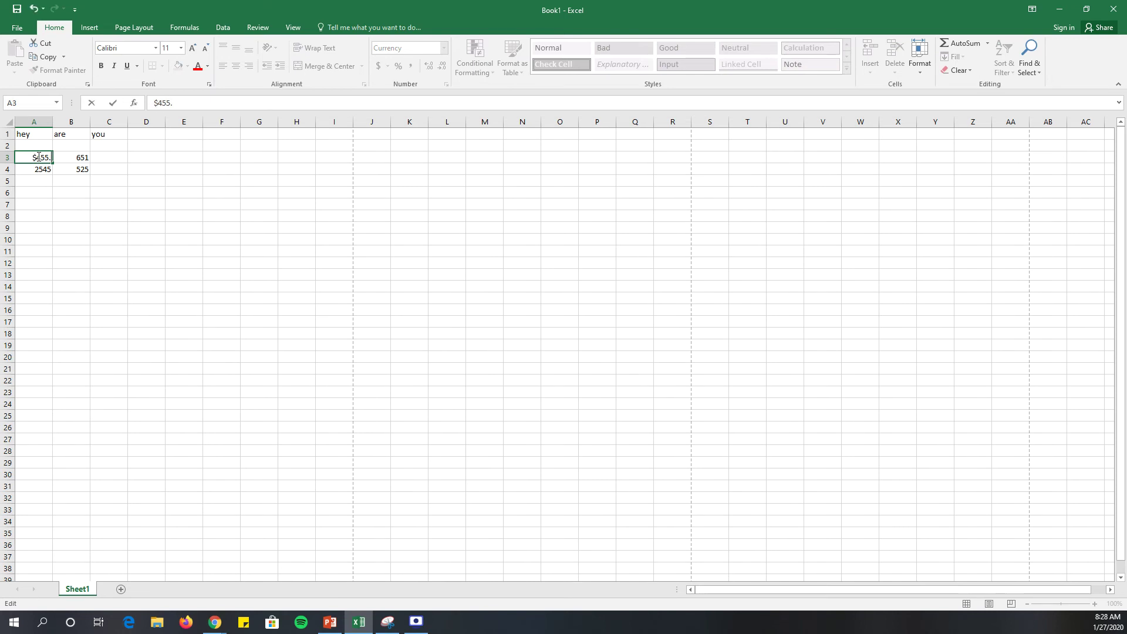
left_click(129, 270)
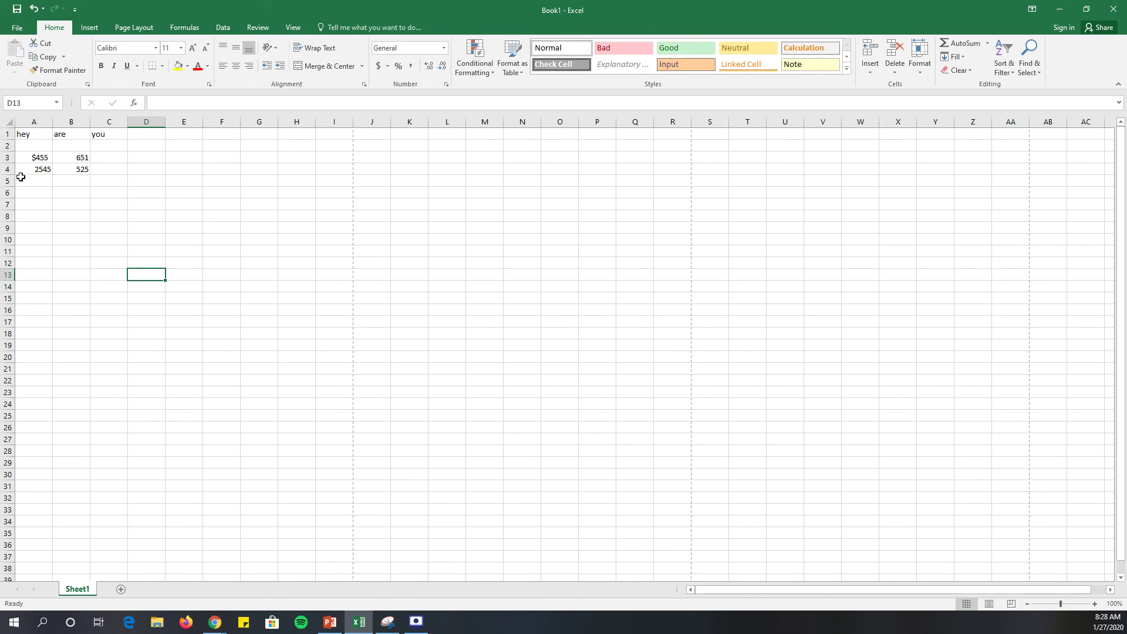
- Undo the dollar sign added to the value in cell A3
left_click(44, 157)
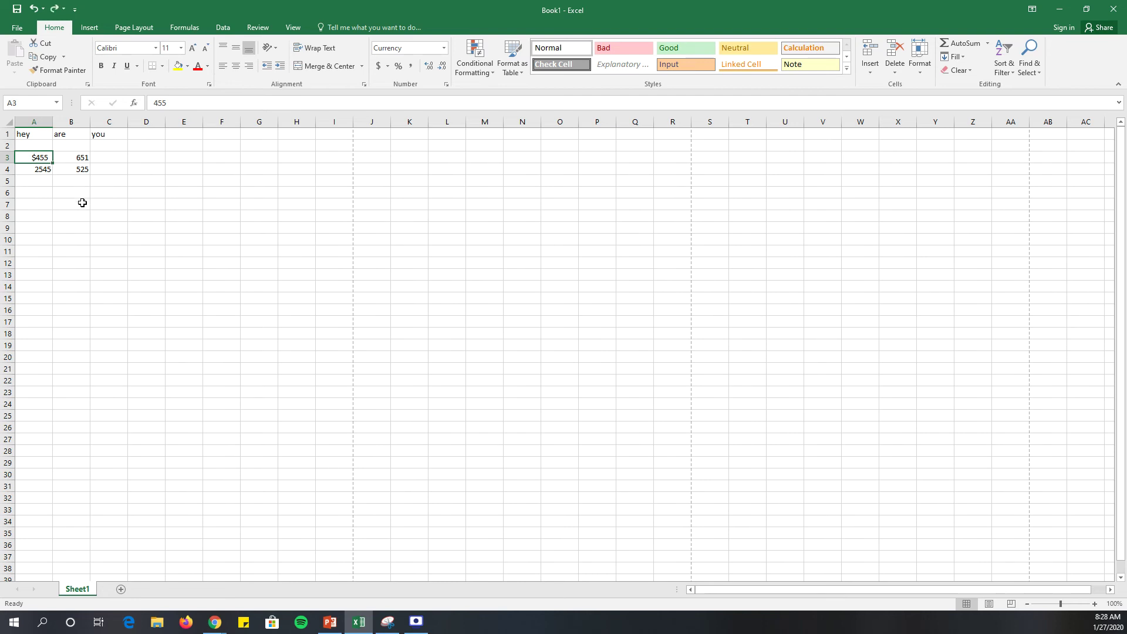
key("ctrl+z")
left_click(67, 192)
left_click(41, 159)
left_click(65, 168)
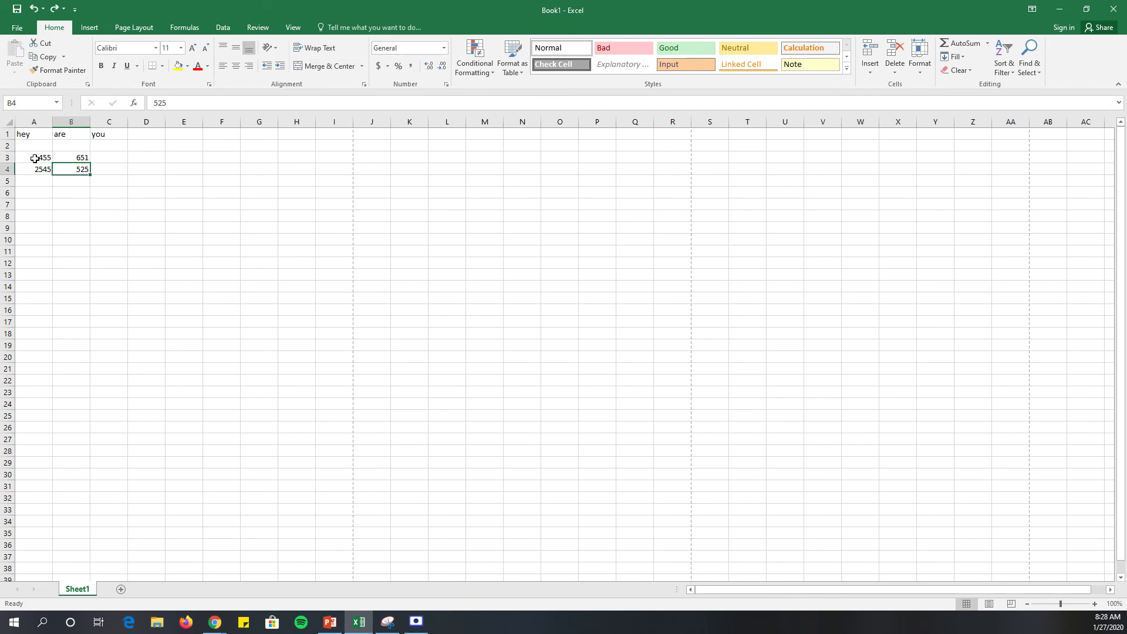
- Apply the Currency number format to the range A3:I22
left_click_drag(30, 156, 334, 383)
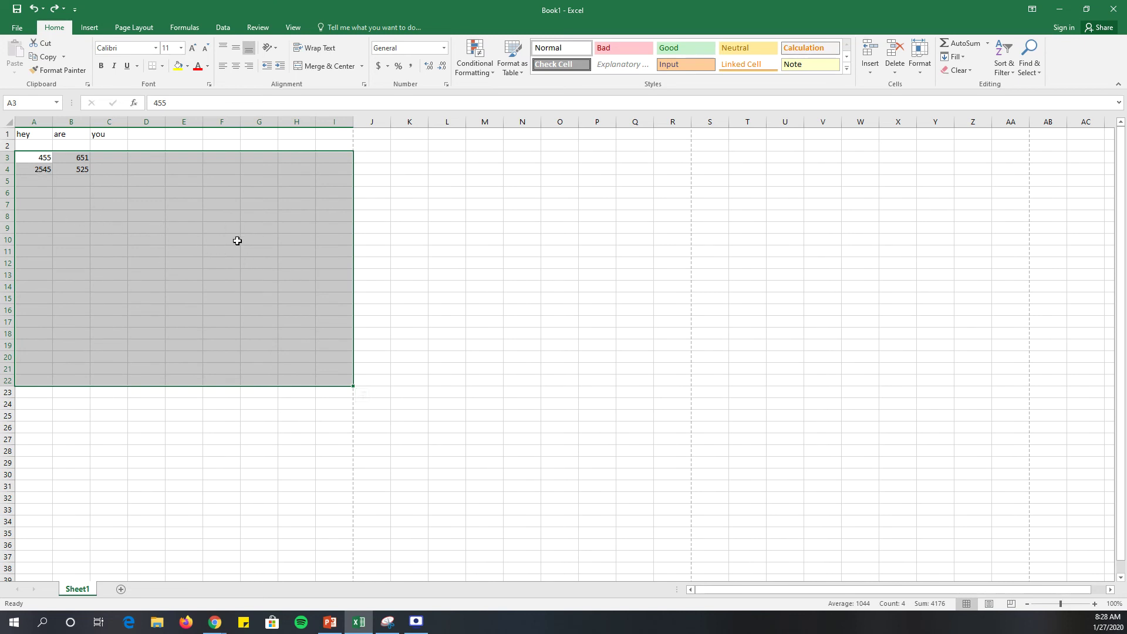
left_click(445, 48)
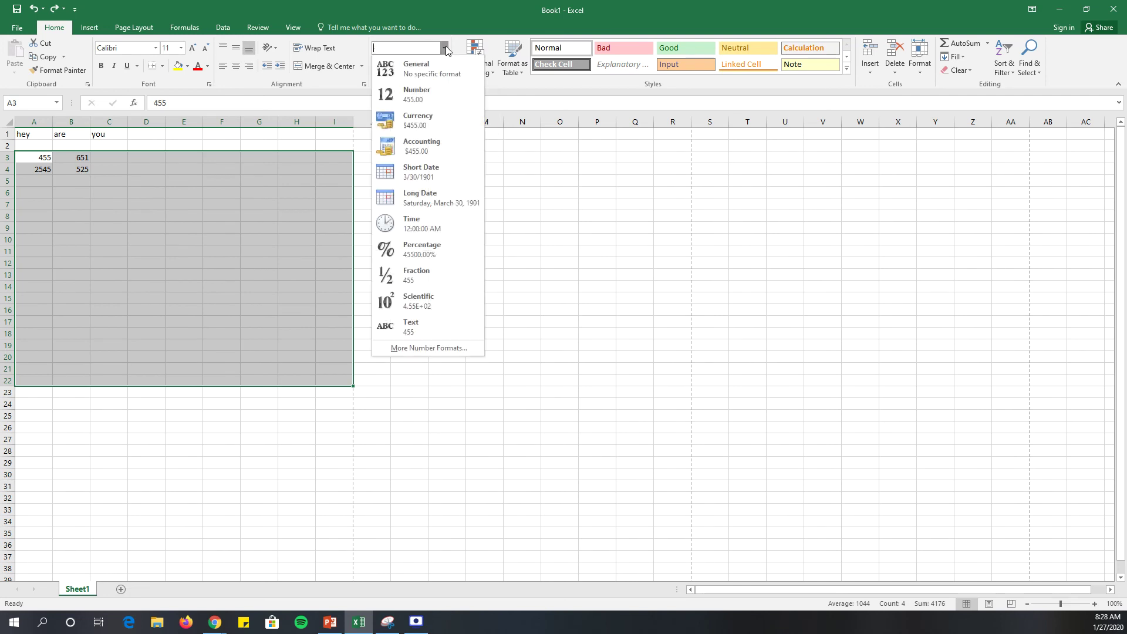
left_click(422, 120)
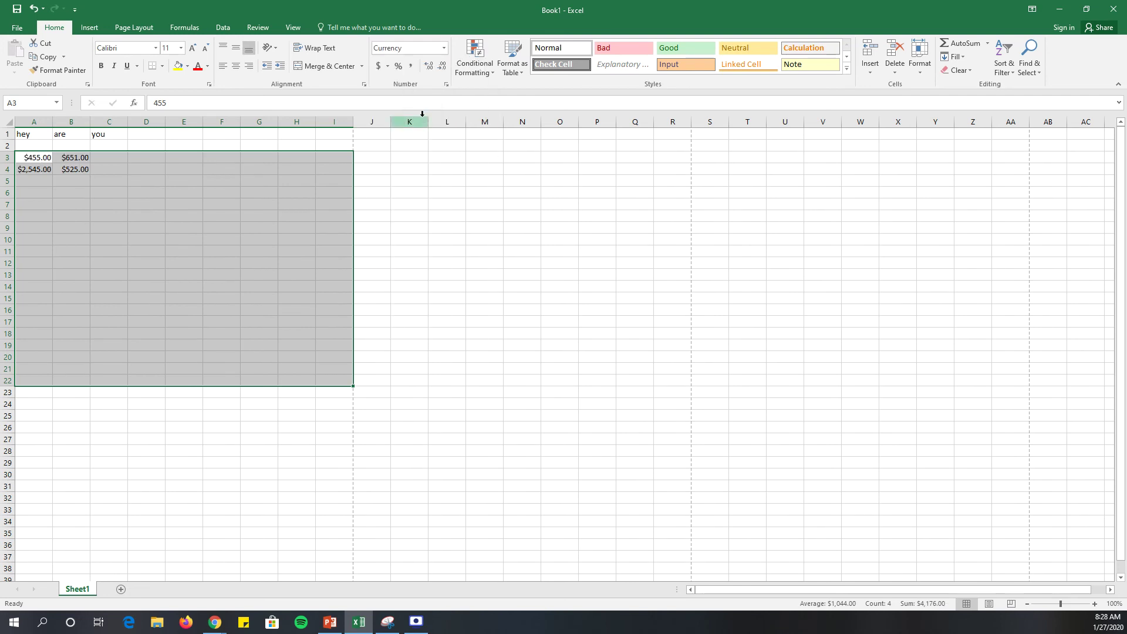
left_click(189, 299)
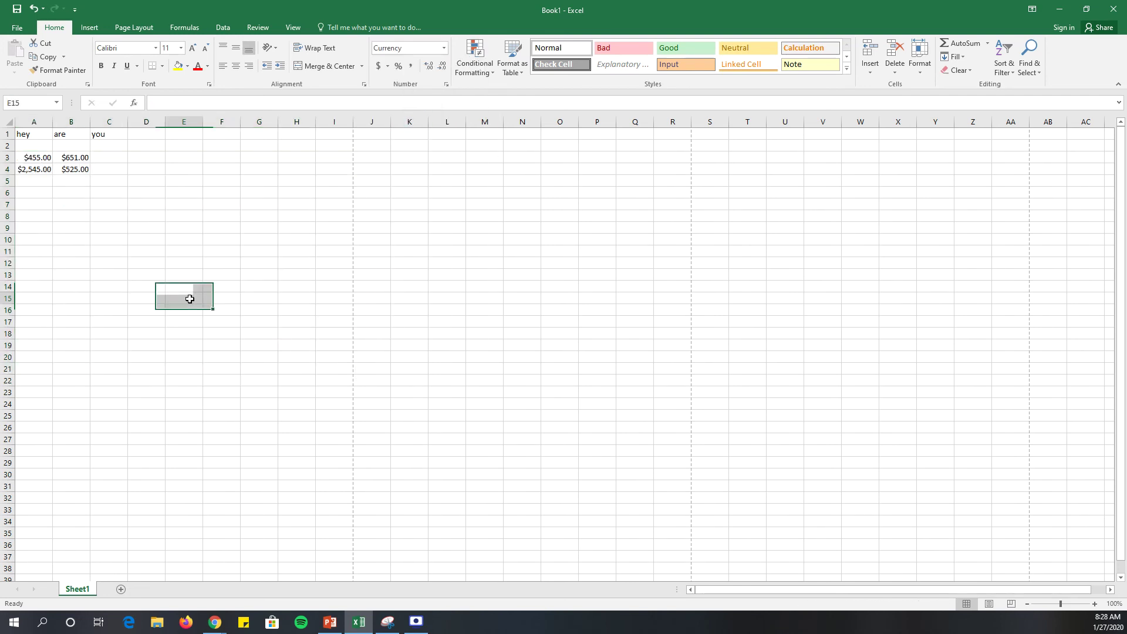
- Enter 122 in cell C3 and 1552 in cell C4
left_click(111, 156)
type("122")
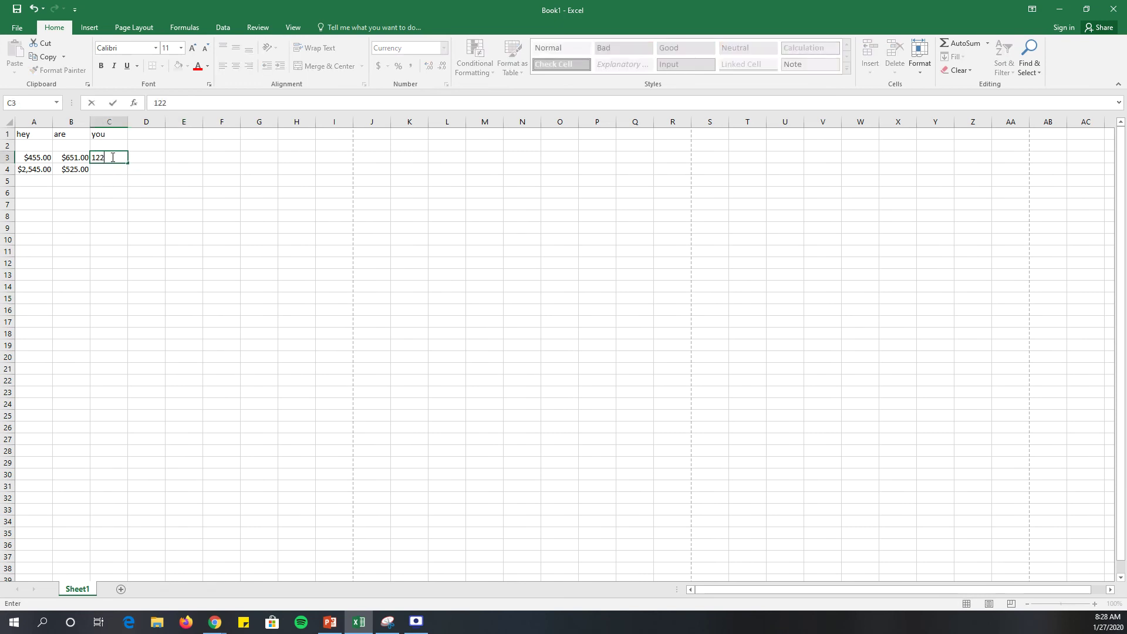
key("Return")
type("1552")
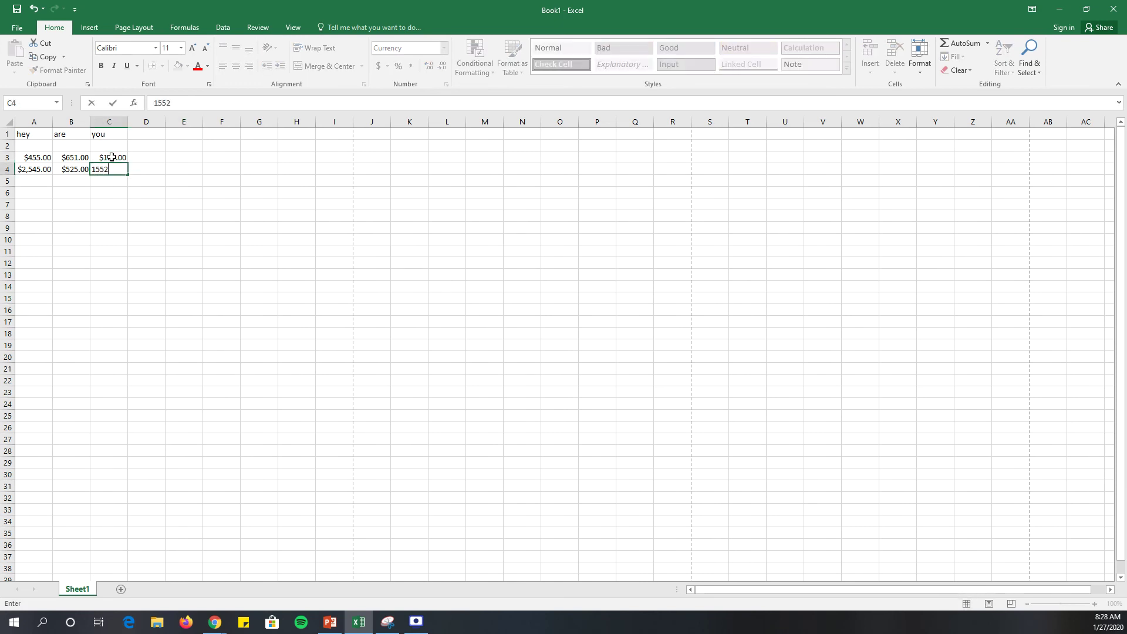
left_click(147, 235)
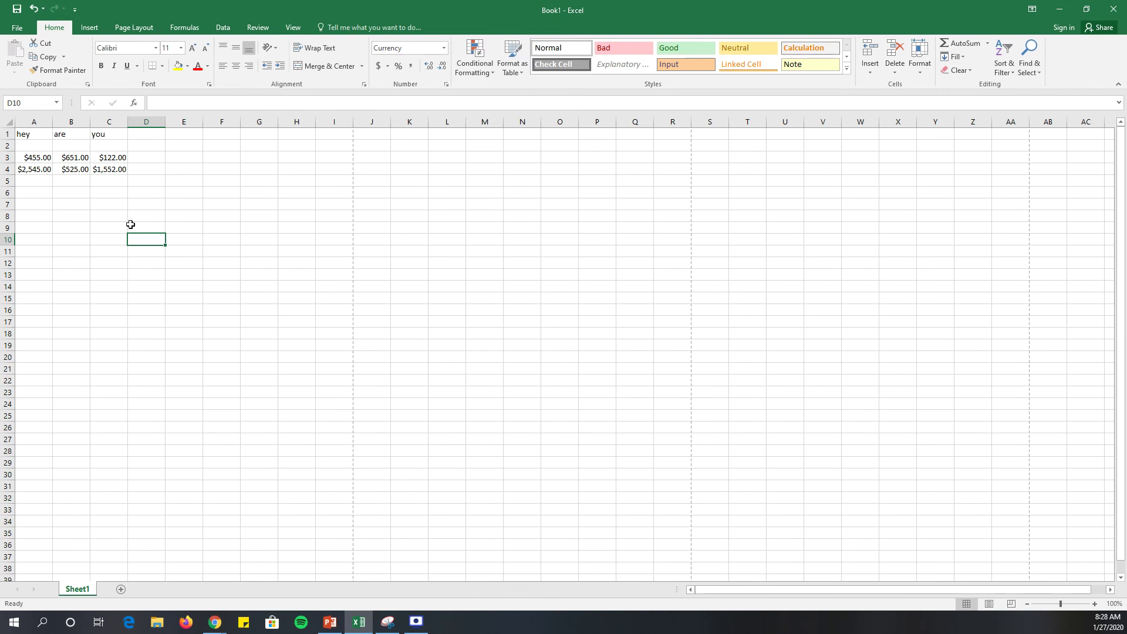
- Reduce the currency amounts in the range A3:G17 to zero decimal places
left_click(444, 47)
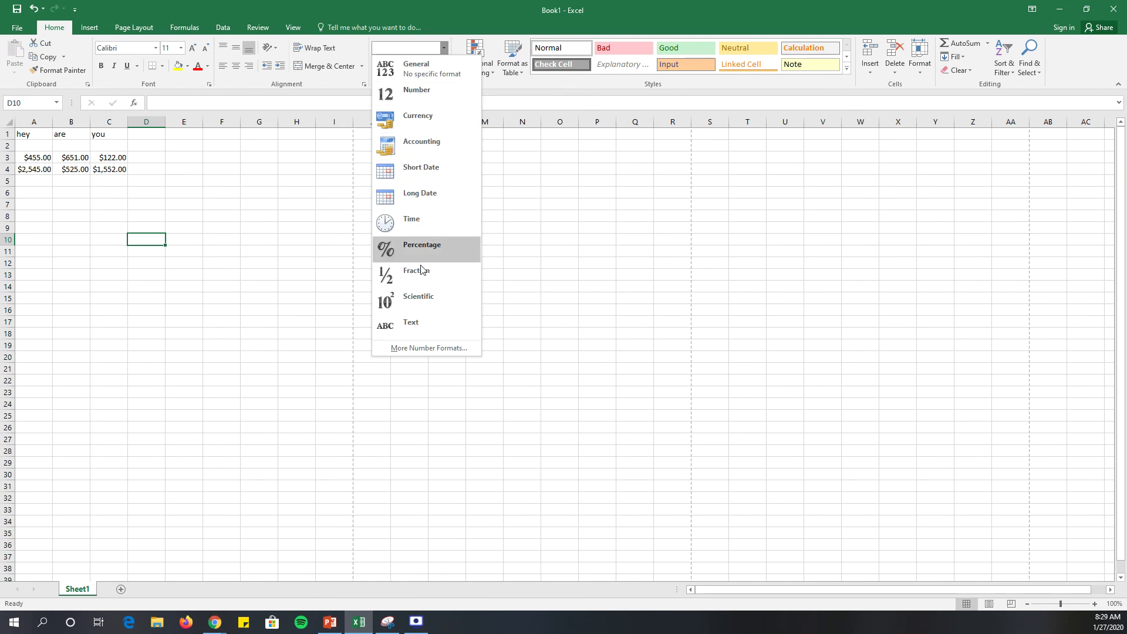
left_click(97, 212)
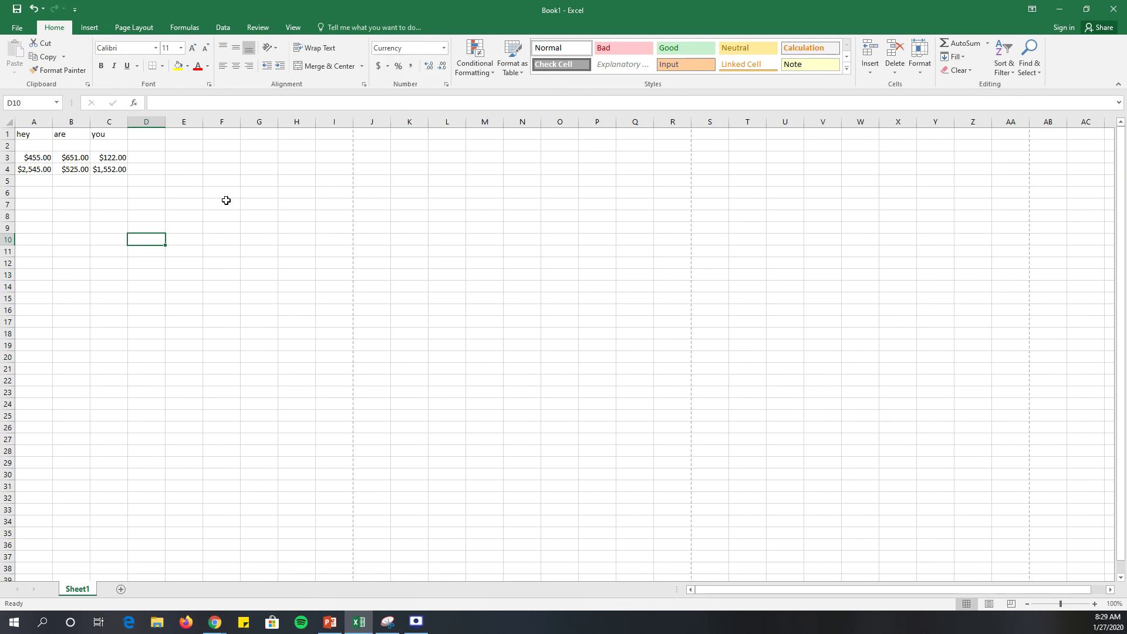
left_click_drag(33, 159, 264, 322)
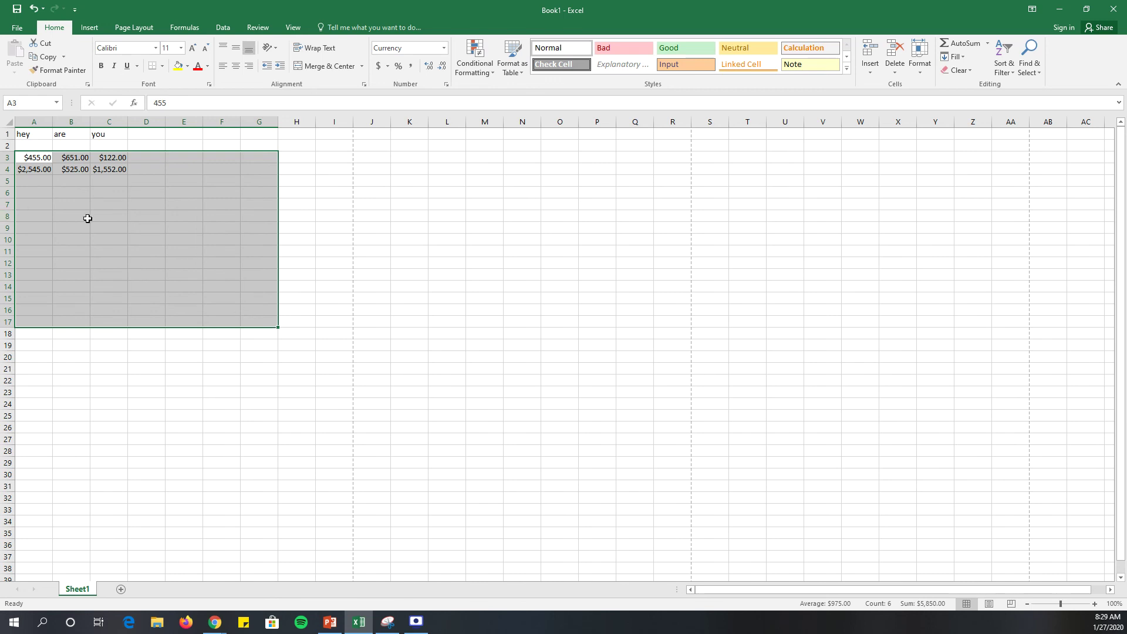
left_click(443, 69)
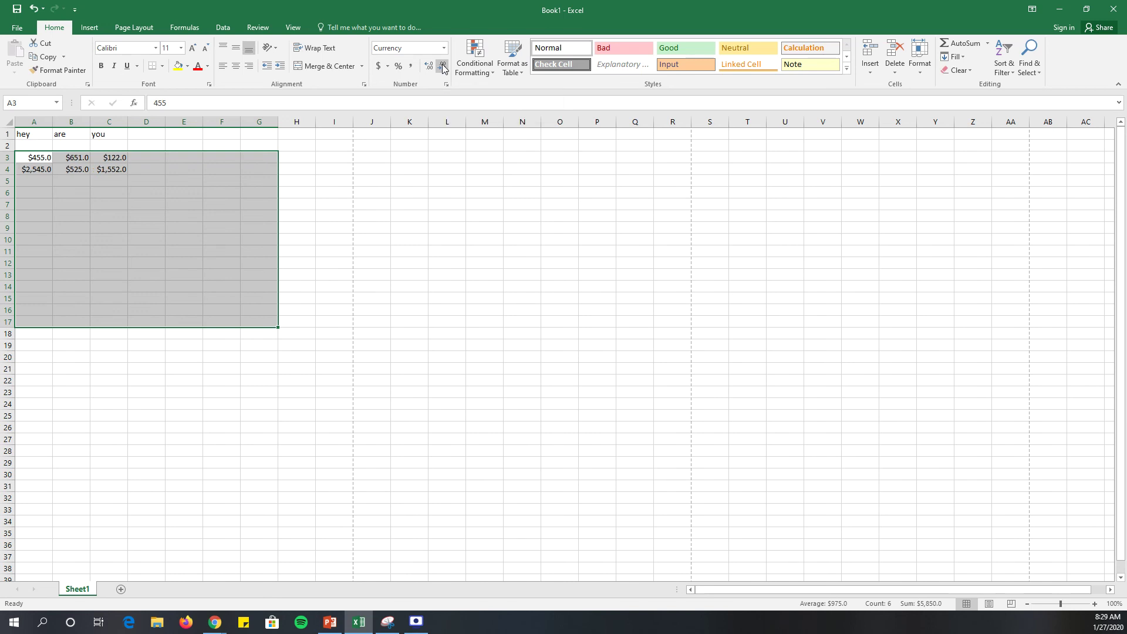
left_click(443, 69)
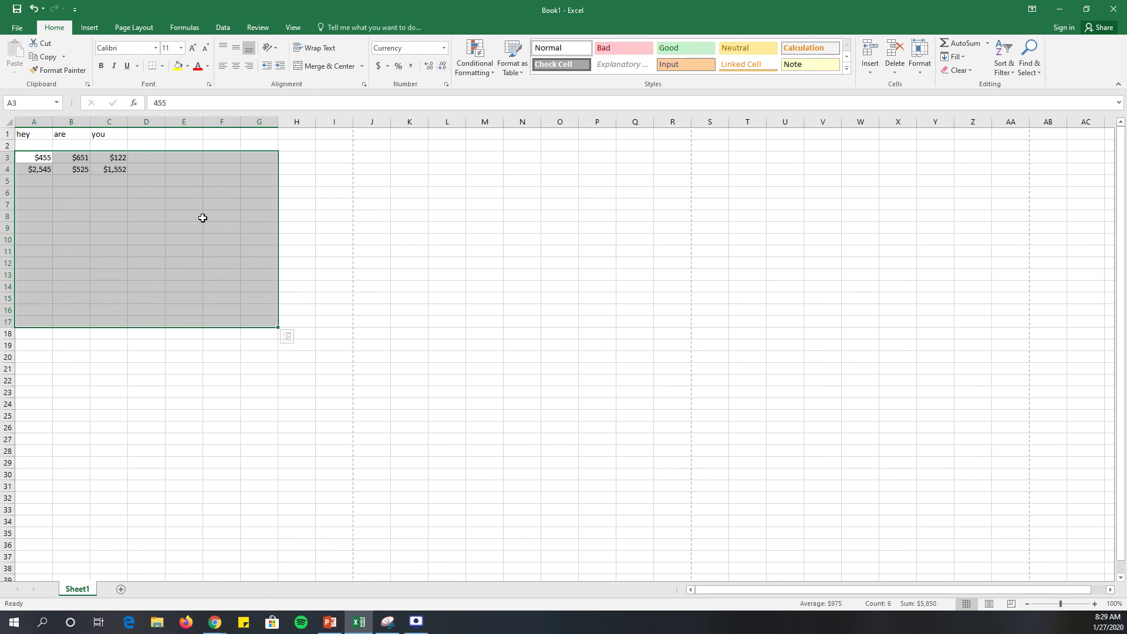
left_click(113, 179)
- Enter 122.75 in cell D3, beside the last amount in row 3
left_click(144, 159)
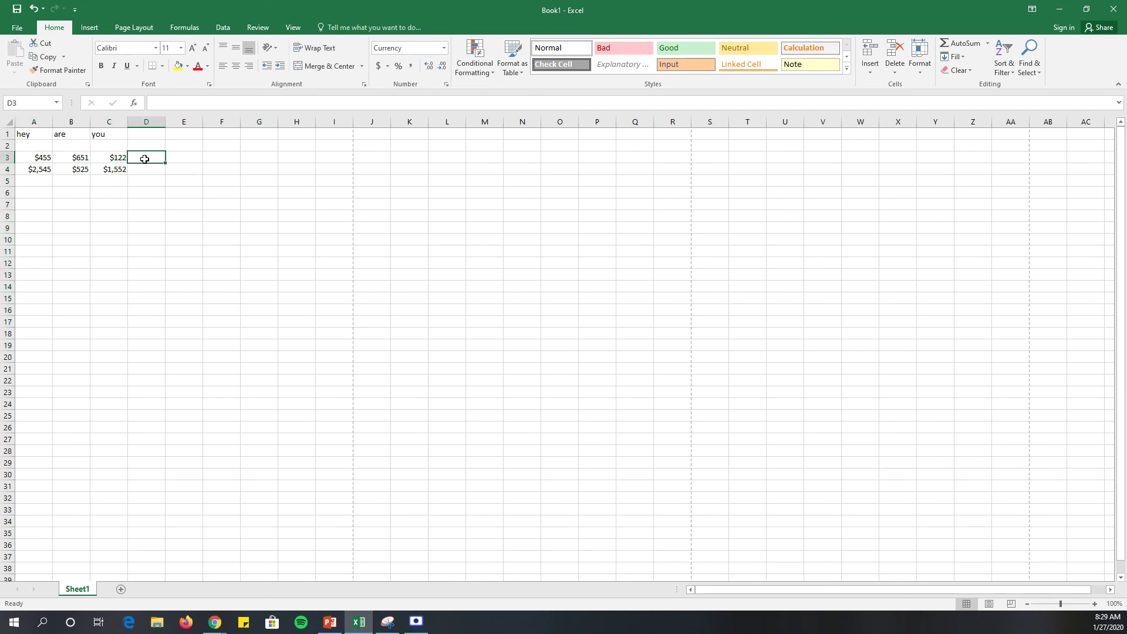
type("122.75")
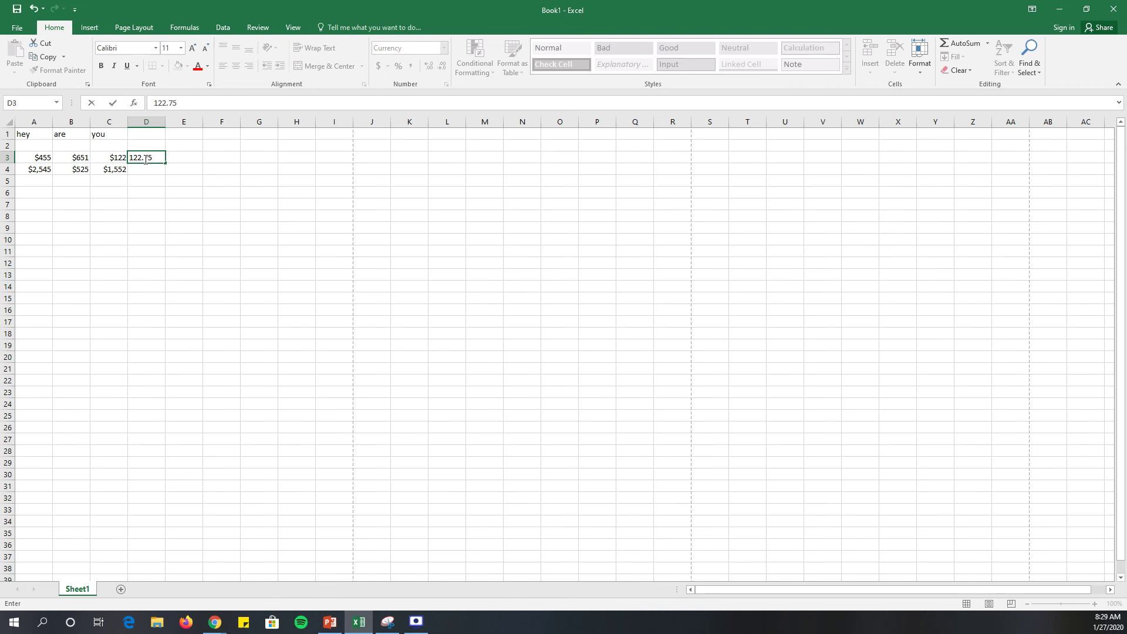
left_click(214, 239)
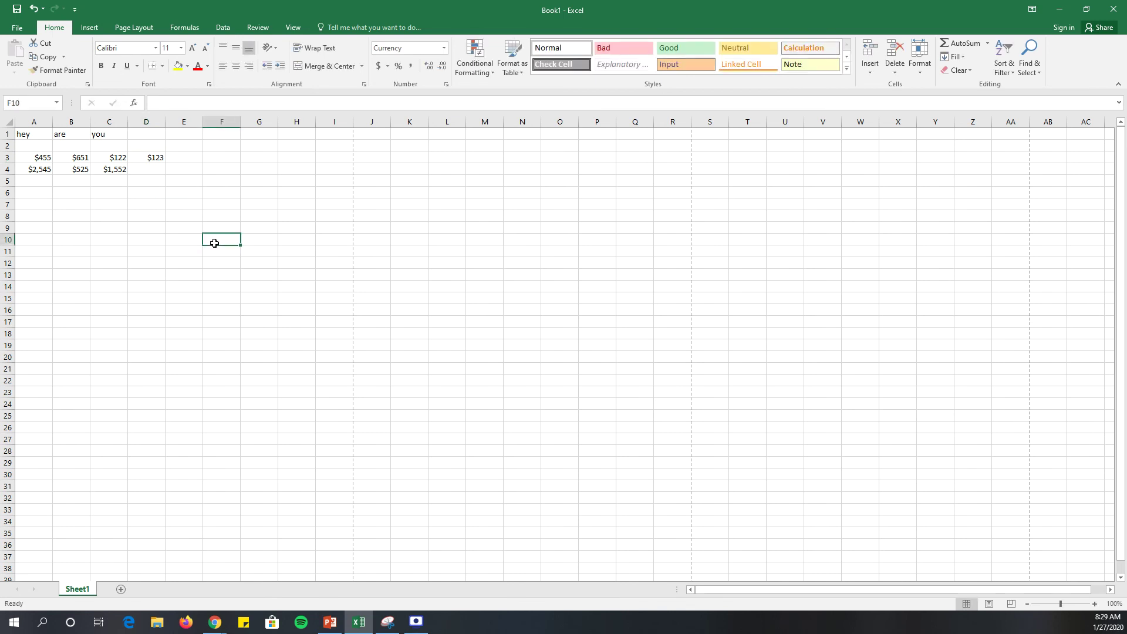